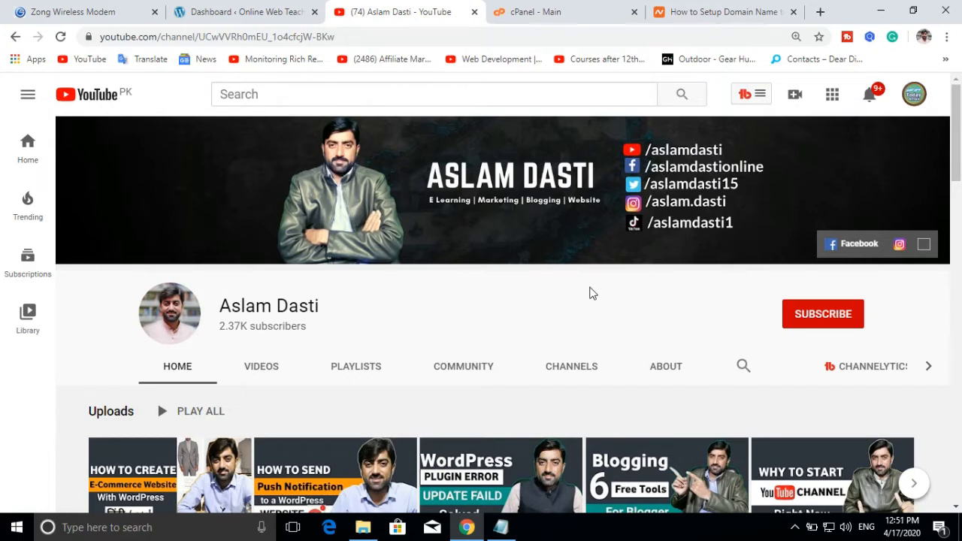
Step: Switch from the YouTube channel page to the 'Dashboard ‹ Online Web Teacher' browser tab
{"action": "scroll", "coordinate": [592, 293], "scroll_direction": "down", "scroll_amount": 1}
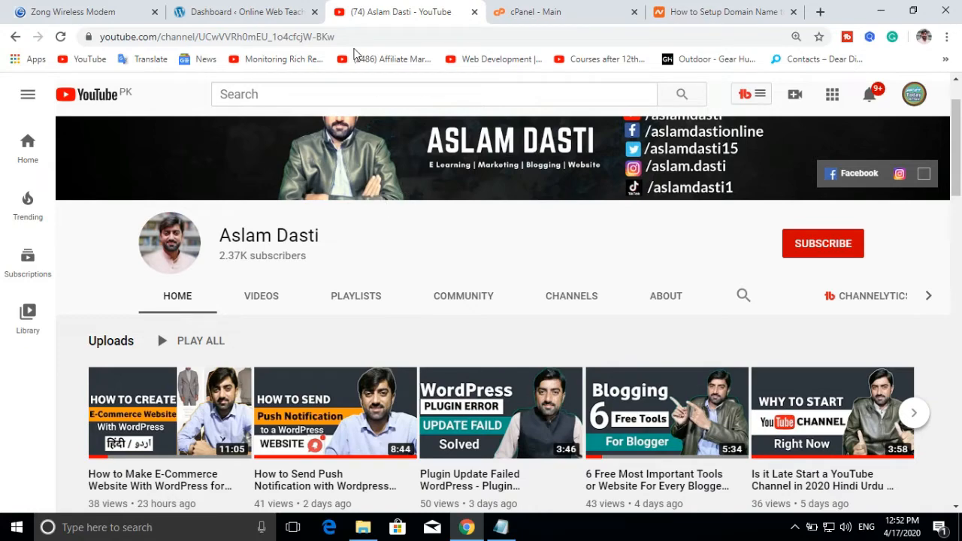
{"action": "left_click", "coordinate": [272, 10]}
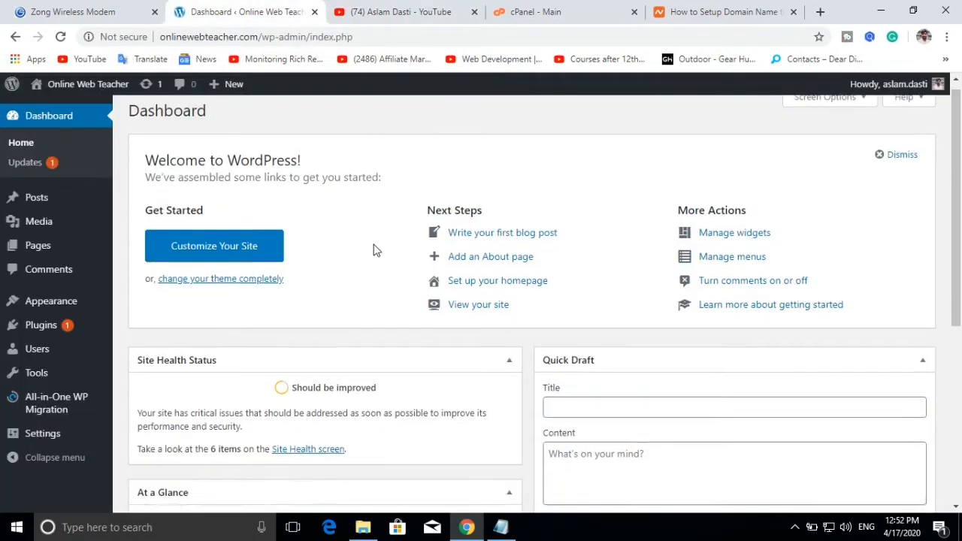
Step: Search Plugins > Add New for 'wp migration' to find All-in-One WP Migration
{"action": "scroll", "coordinate": [374, 250], "scroll_direction": "down", "scroll_amount": 5}
{"action": "scroll", "coordinate": [374, 251], "scroll_direction": "up", "scroll_amount": 5}
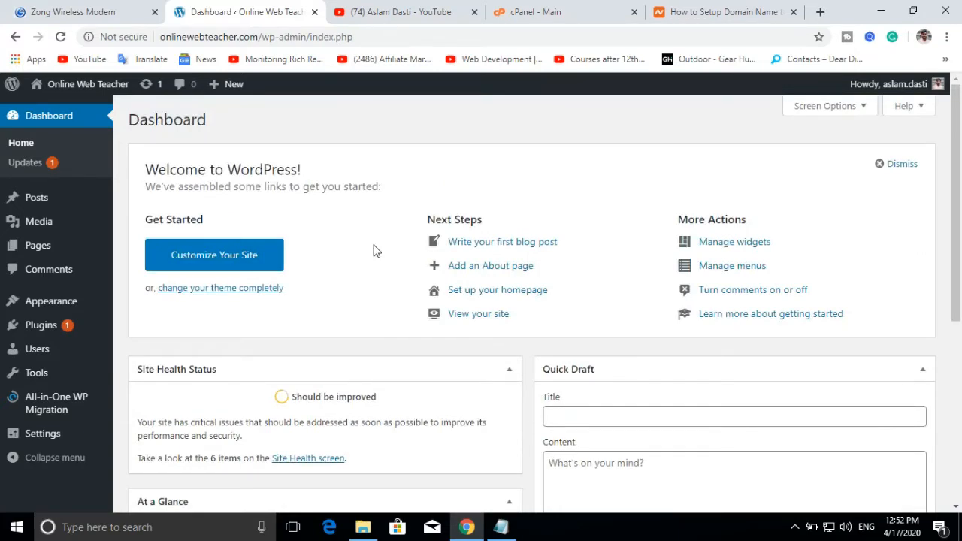
{"action": "mouse_move", "coordinate": [65, 327]}
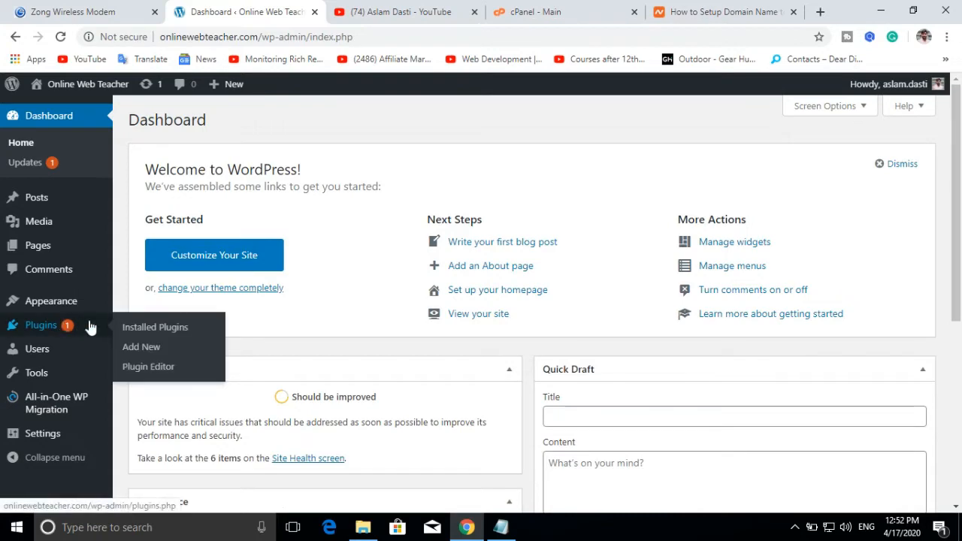
{"action": "left_click", "coordinate": [159, 334]}
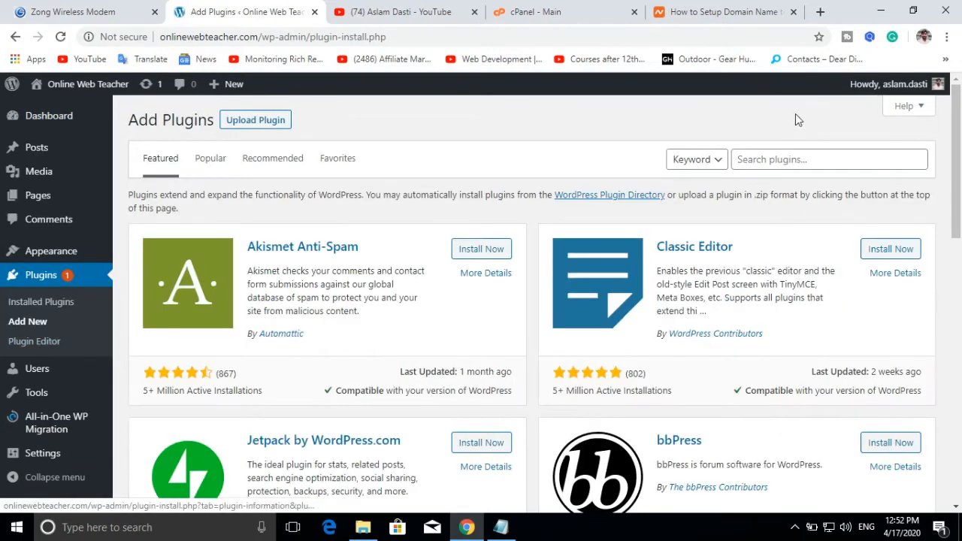
{"action": "left_click", "coordinate": [779, 164]}
{"action": "left_click", "coordinate": [779, 163]}
{"action": "type", "text": "A"}
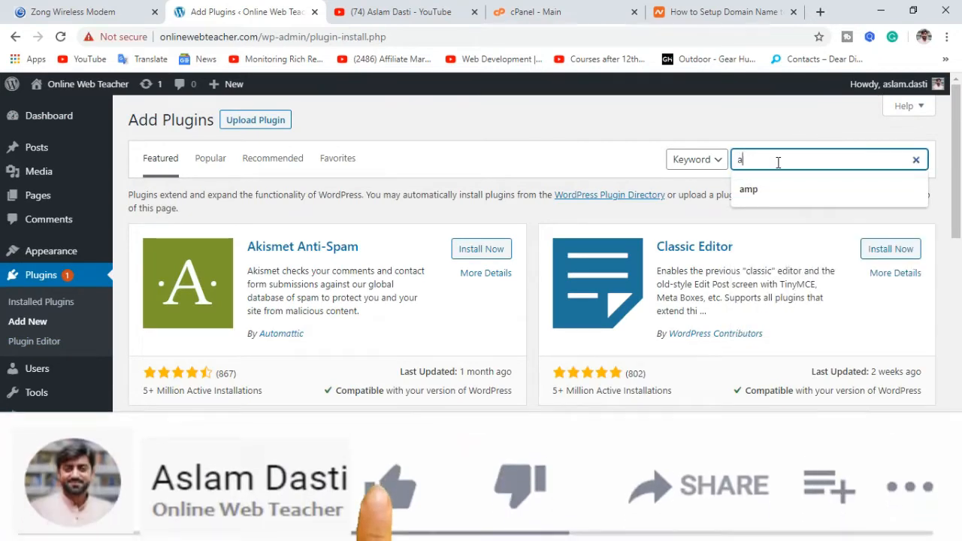
{"action": "key", "text": "BackSpace"}
{"action": "type", "text": "wp migration"}
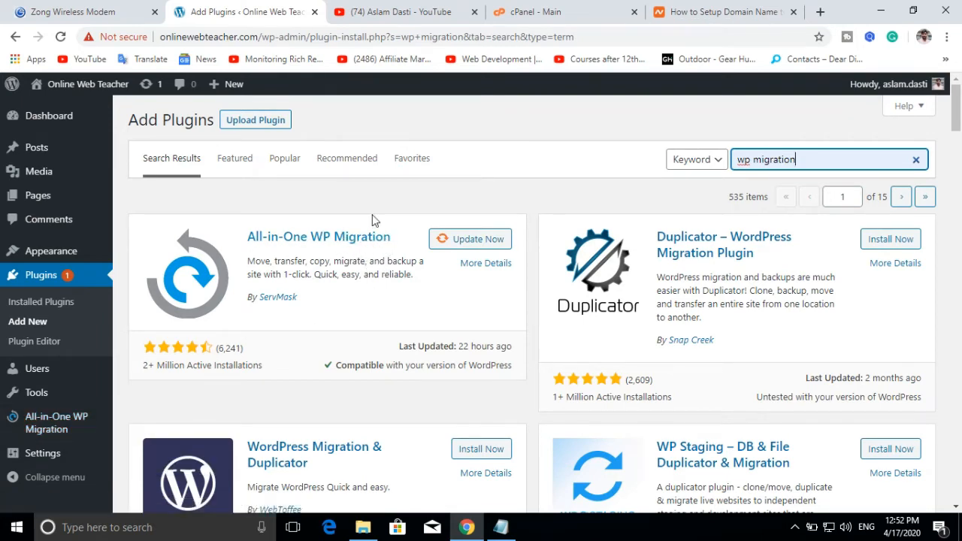
{"action": "mouse_move", "coordinate": [66, 432]}
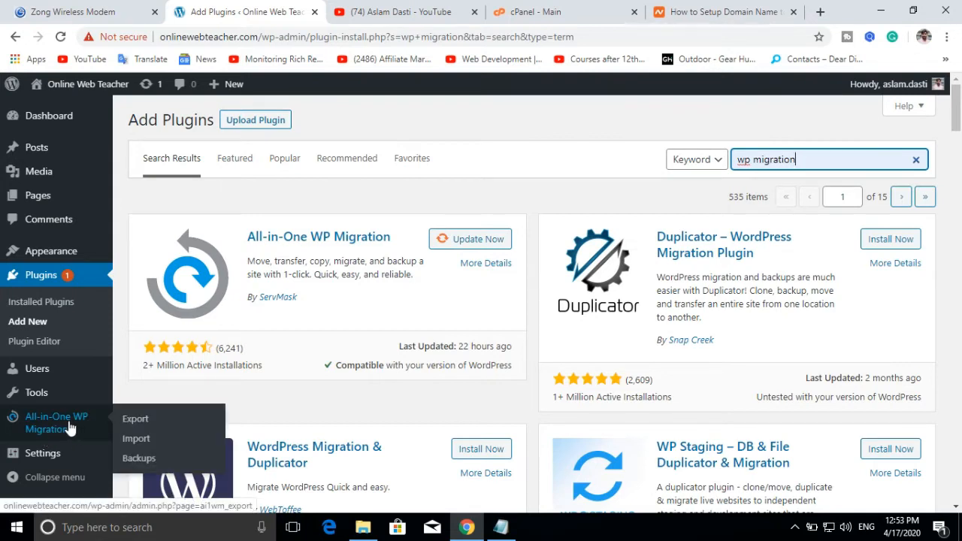
Step: Export the site to File with All-in-One WP Migration and download the onlinewebteacher.com backup
{"action": "right_click", "coordinate": [109, 421]}
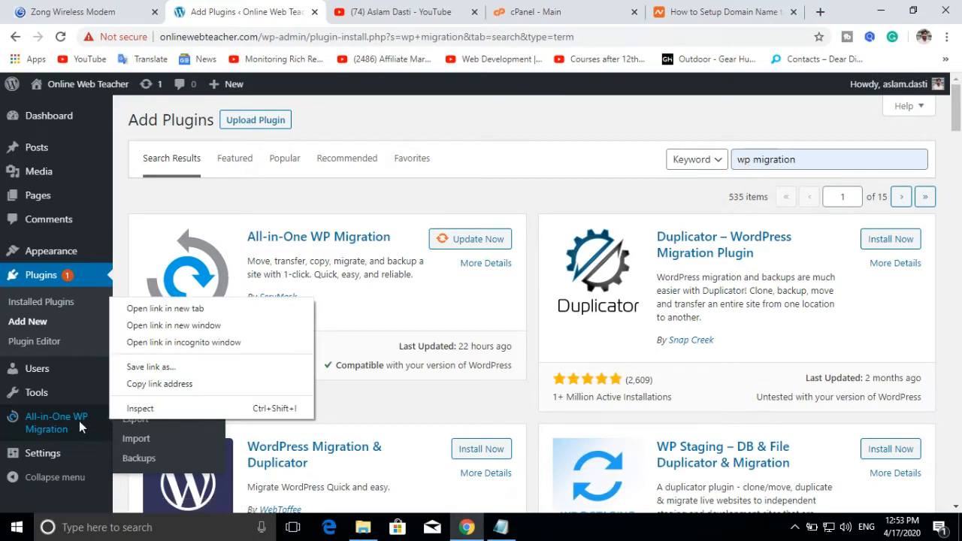
{"action": "left_click", "coordinate": [135, 422]}
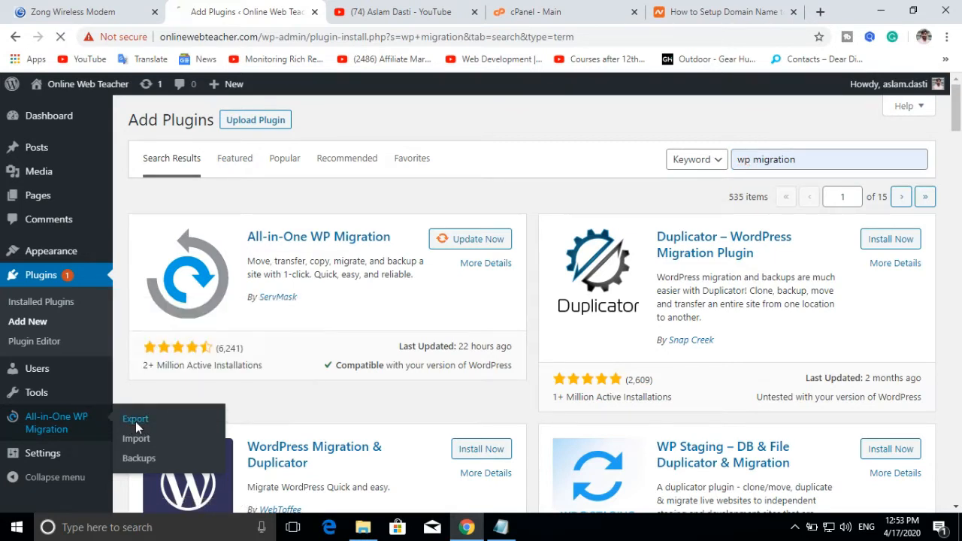
{"action": "left_click", "coordinate": [135, 422]}
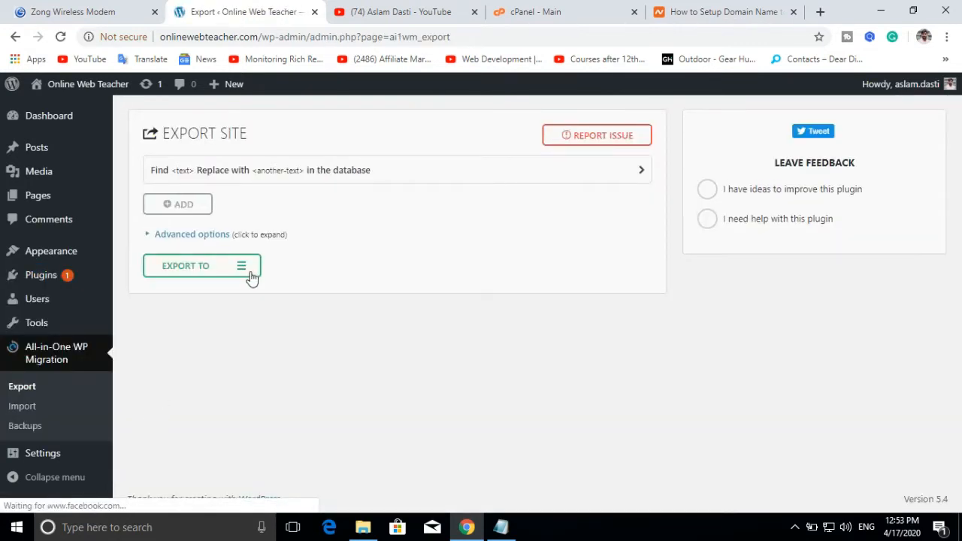
{"action": "left_click", "coordinate": [252, 278]}
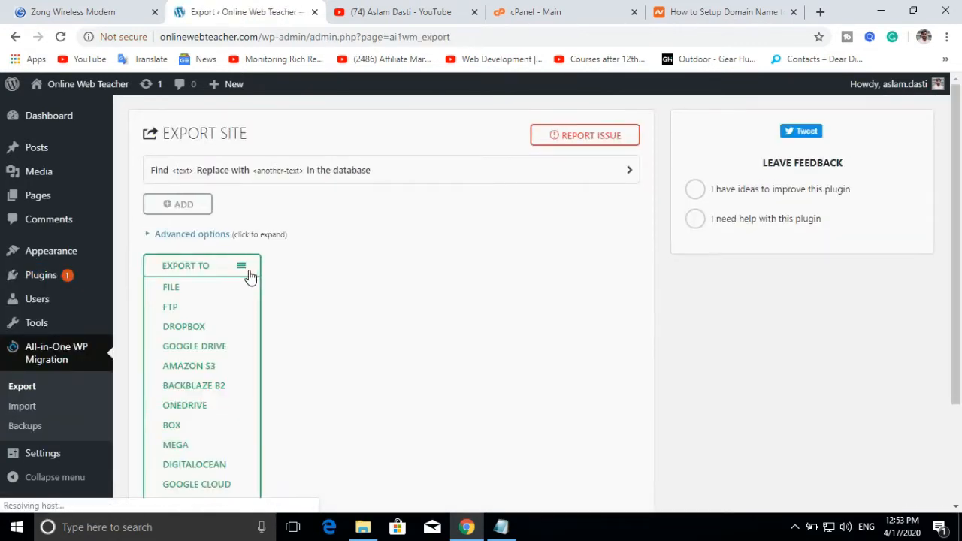
{"action": "left_click", "coordinate": [184, 292]}
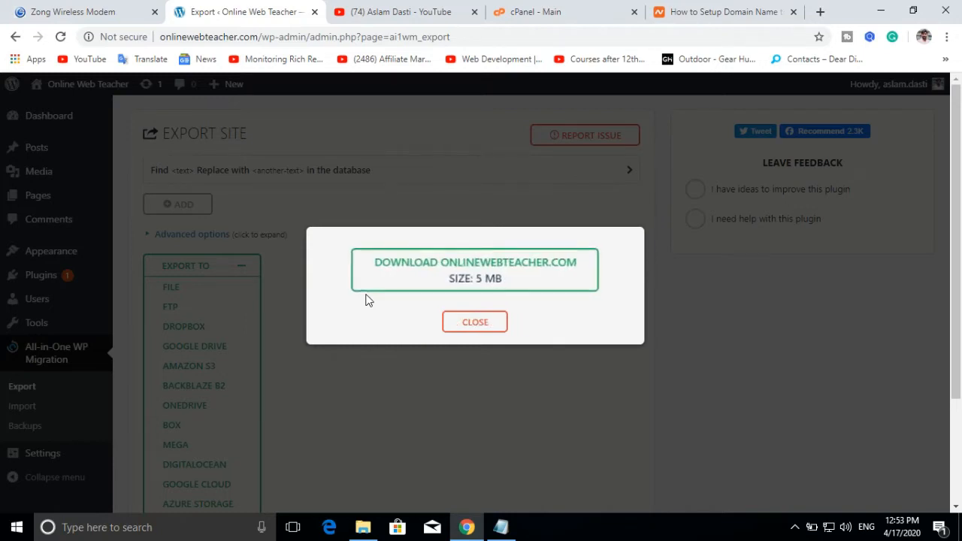
{"action": "left_click", "coordinate": [485, 277]}
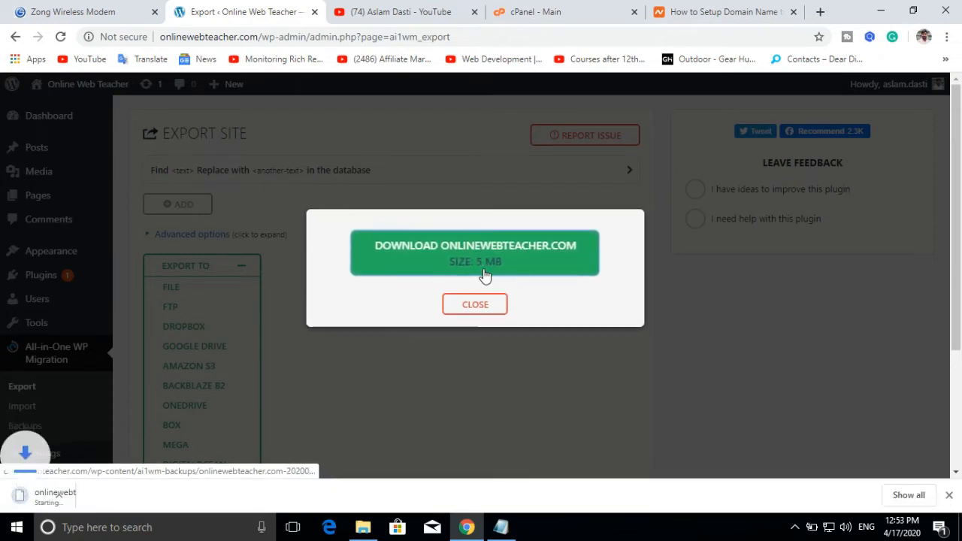
{"action": "left_click", "coordinate": [482, 275]}
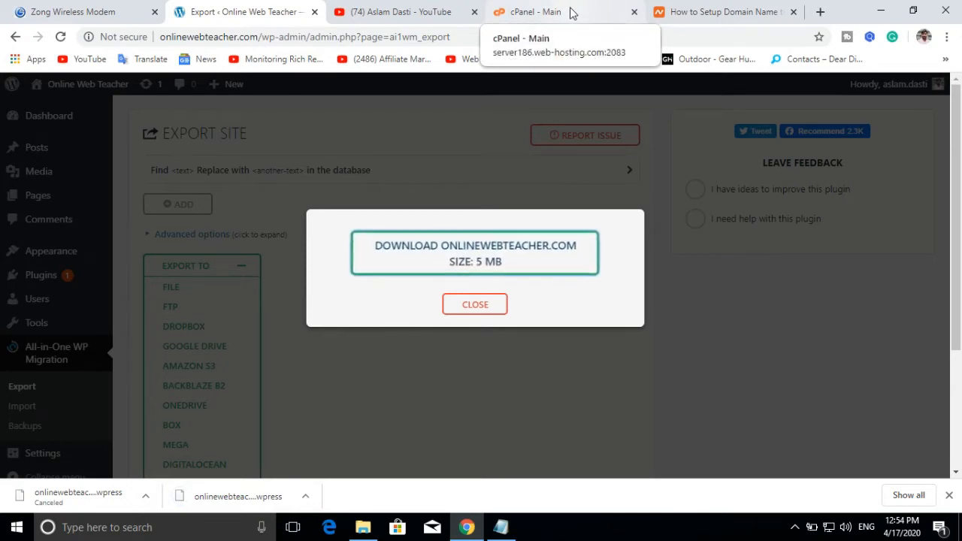
Step: Load pk.godaddy.com in a new browser tab
{"action": "left_click", "coordinate": [821, 13]}
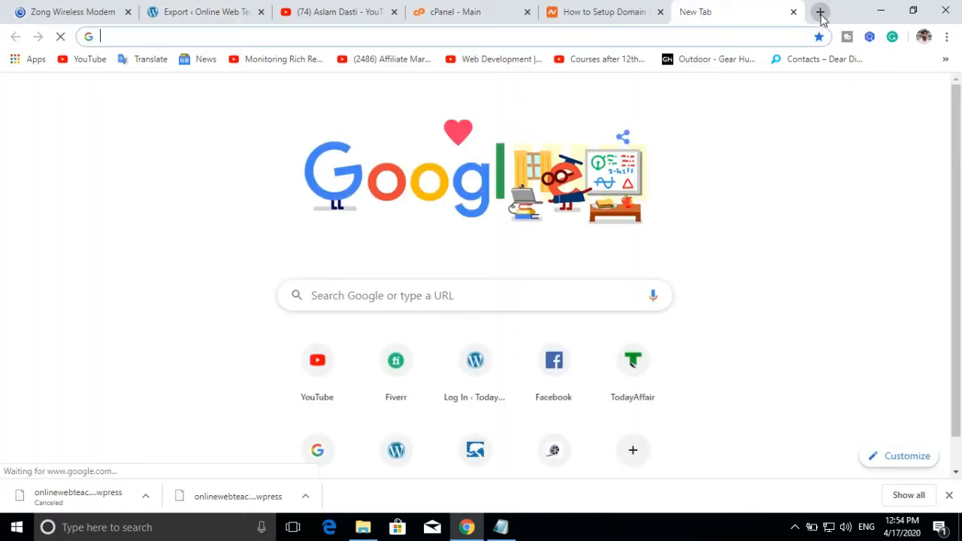
{"action": "type", "text": "g"}
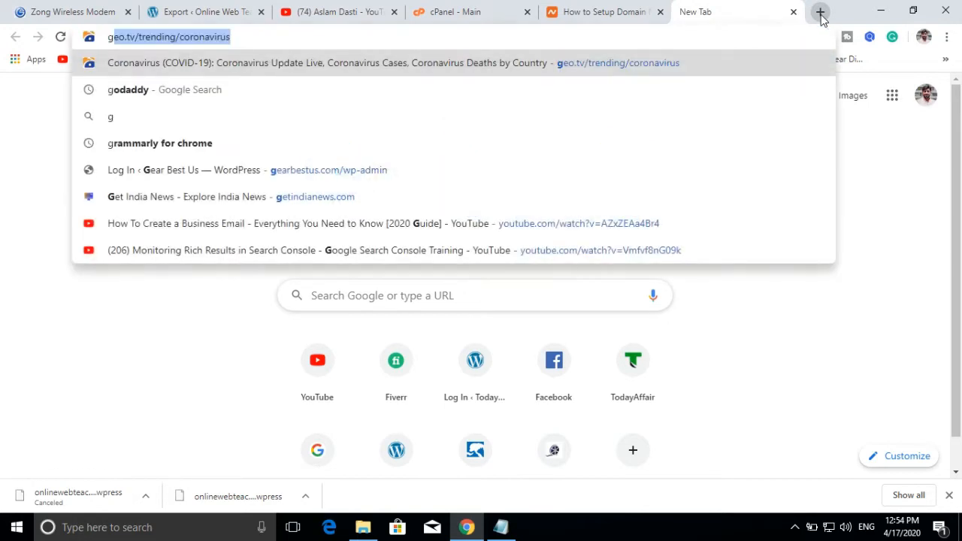
{"action": "type", "text": "odad"}
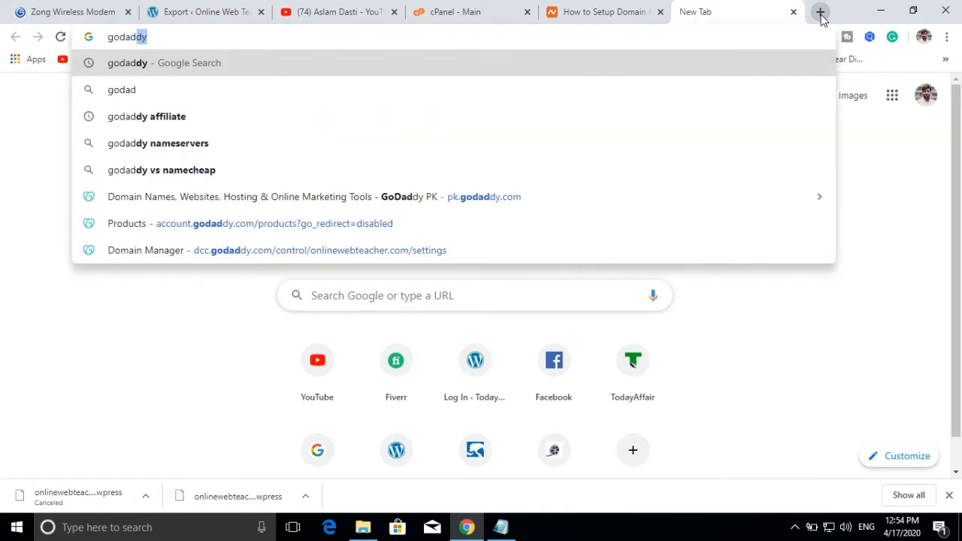
{"action": "key", "text": "Down"}
{"action": "key", "text": "Down"}
{"action": "key", "text": "Down"}
{"action": "key", "text": "Down"}
{"action": "key", "text": "Down"}
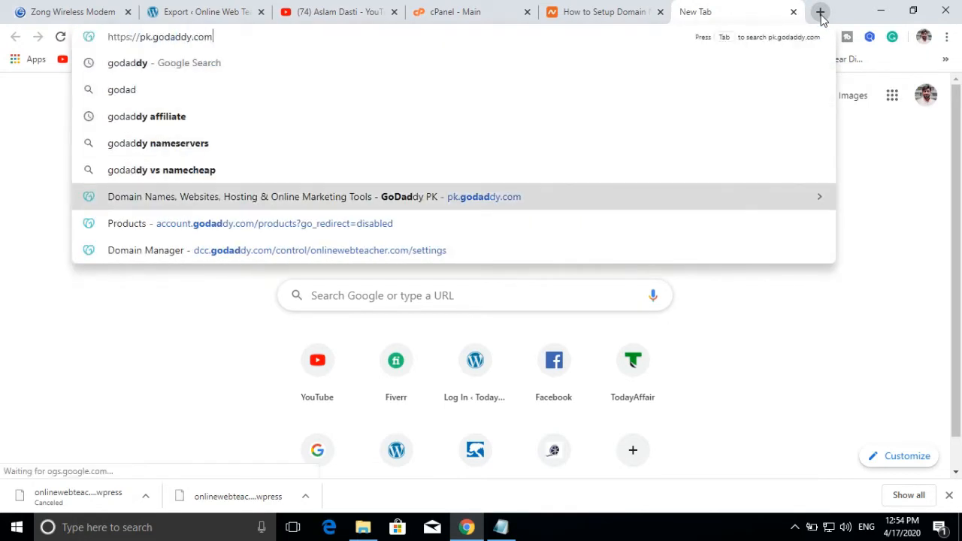
{"action": "key", "text": "Return"}
Step: Sign in to GoDaddy with the account credentials to reach the Products page
{"action": "left_click", "coordinate": [839, 140]}
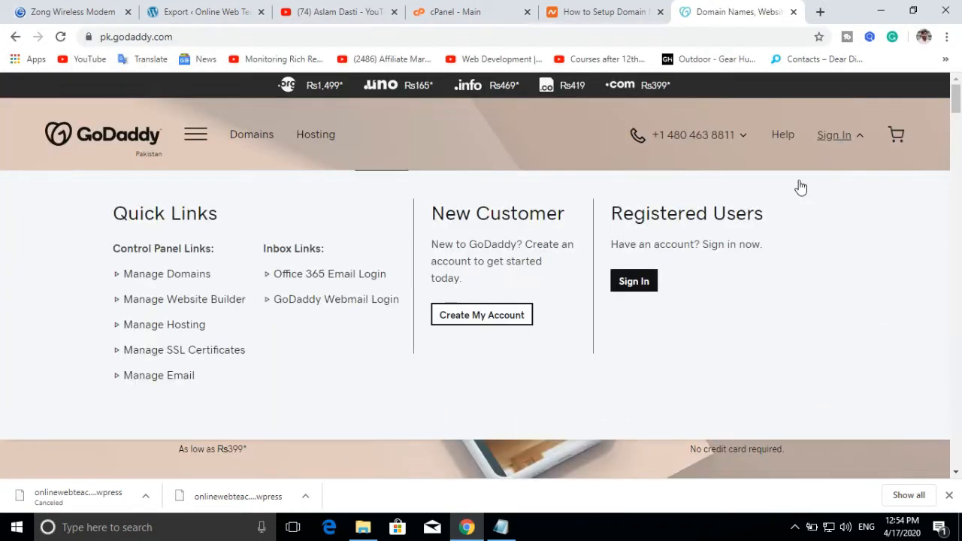
{"action": "left_click", "coordinate": [638, 280]}
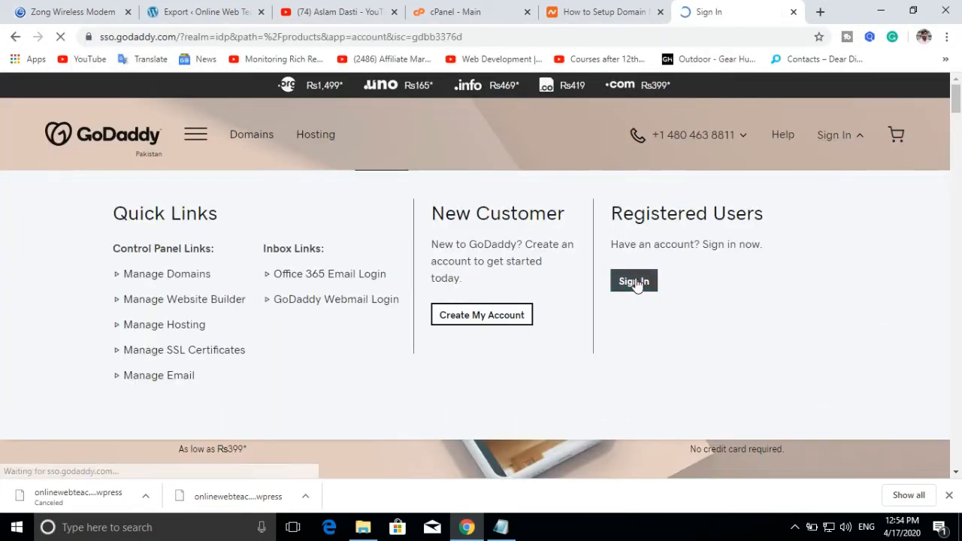
{"action": "type", "text": "•"}
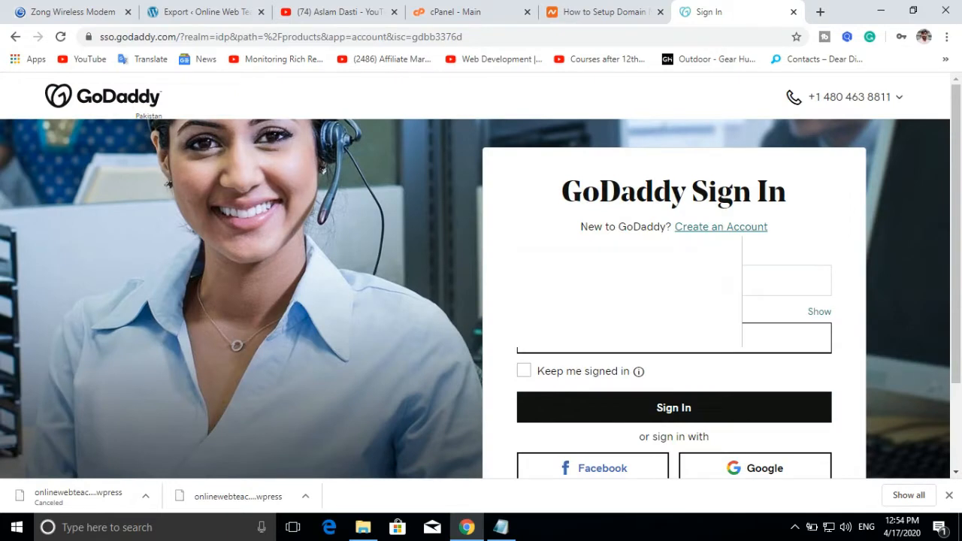
{"action": "left_click", "coordinate": [676, 418]}
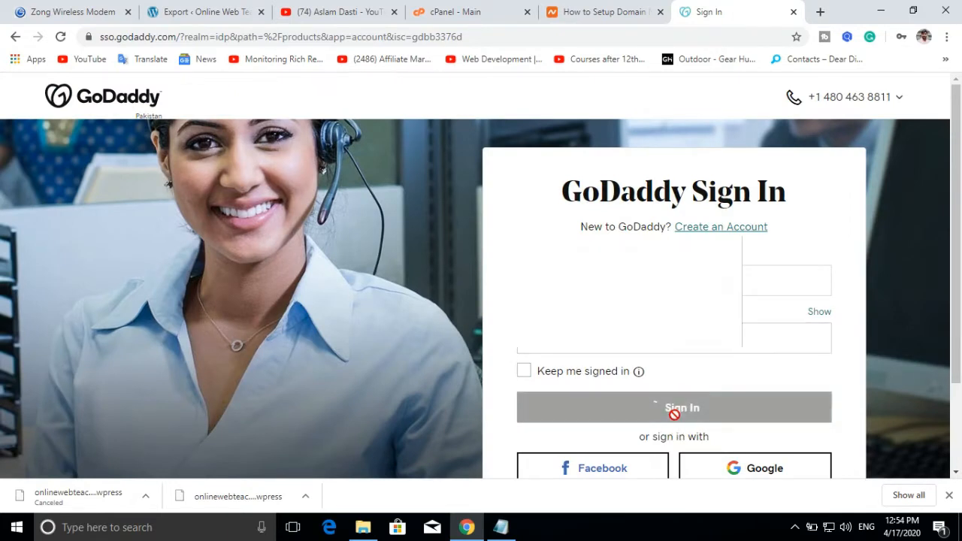
{"action": "scroll", "coordinate": [478, 379], "scroll_direction": "down", "scroll_amount": 1}
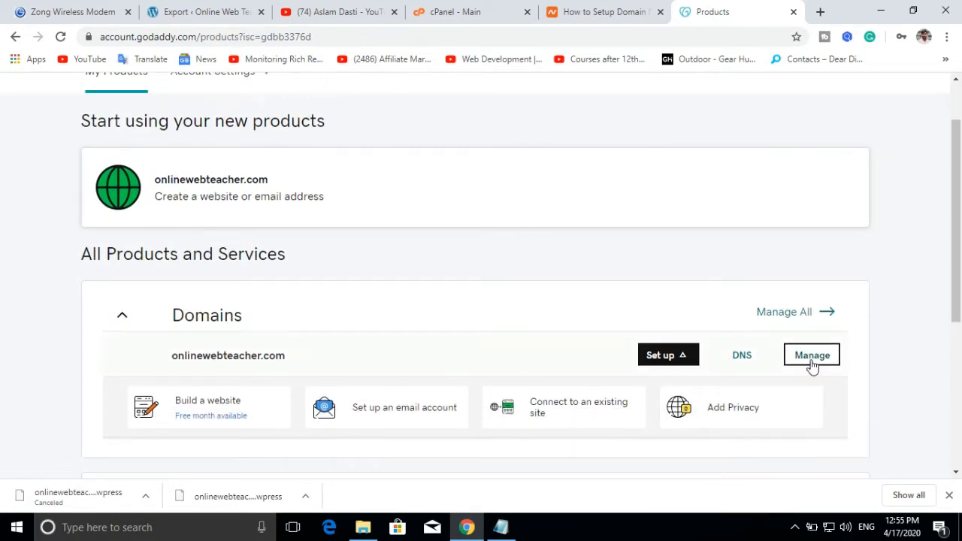
Step: Open onlinewebteacher.com DNS settings and edit its ns1.epizy.com and ns2.epizy.com nameservers
{"action": "left_click", "coordinate": [741, 356]}
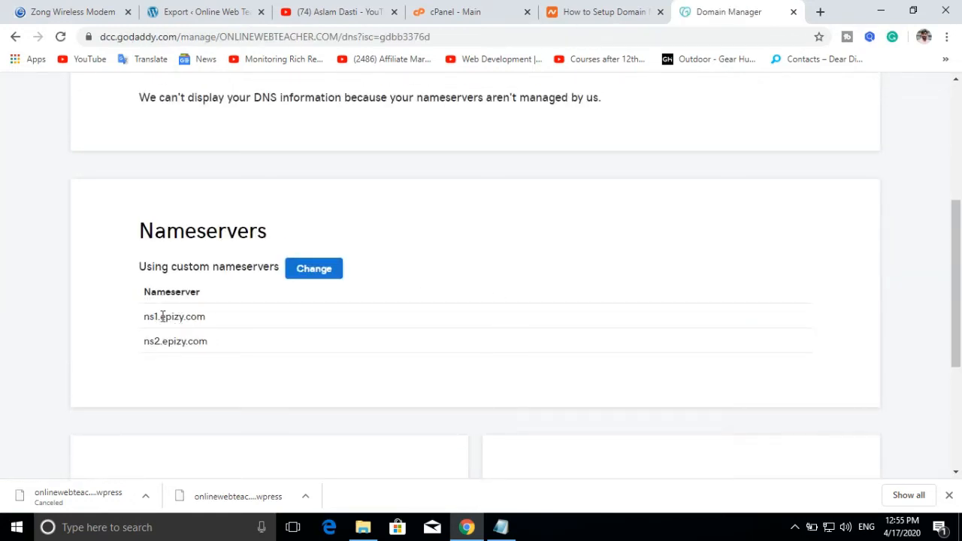
{"action": "left_click_drag", "start_coordinate": [145, 320], "coordinate": [197, 320]}
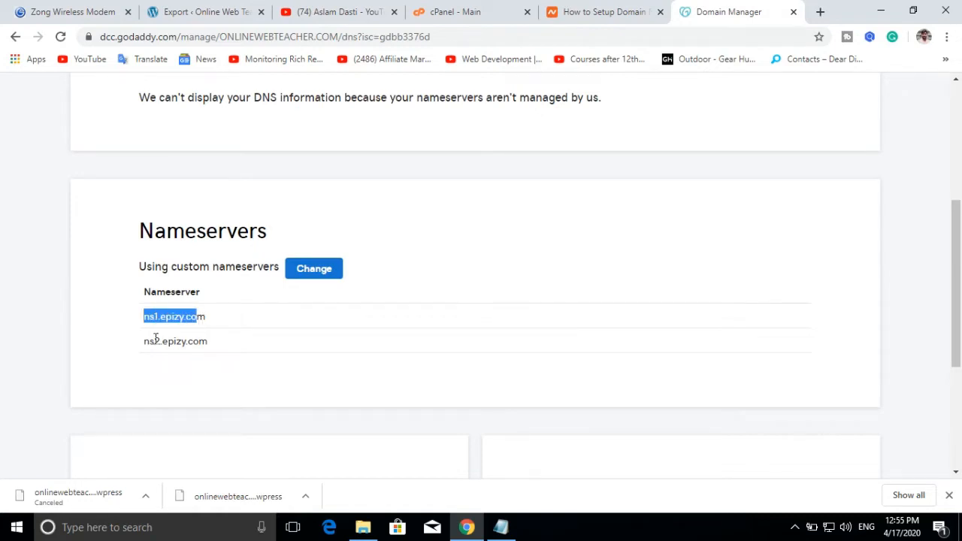
{"action": "left_click", "coordinate": [316, 277]}
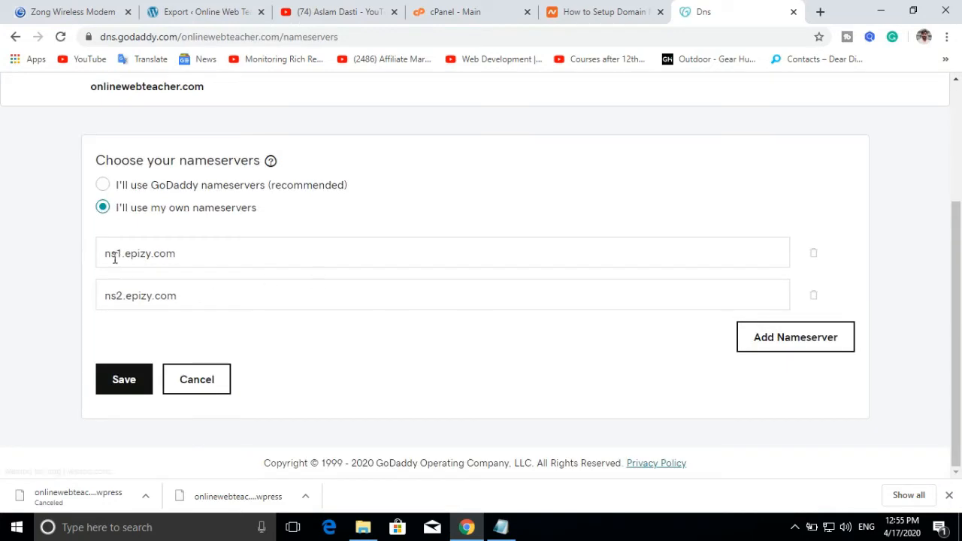
{"action": "left_click_drag", "start_coordinate": [107, 254], "coordinate": [225, 247]}
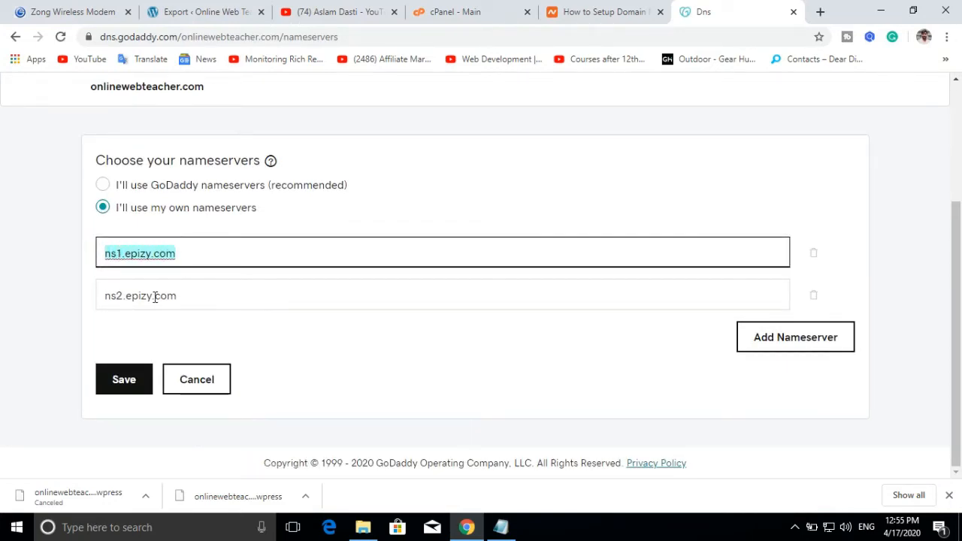
{"action": "left_click_drag", "start_coordinate": [105, 295], "coordinate": [189, 295]}
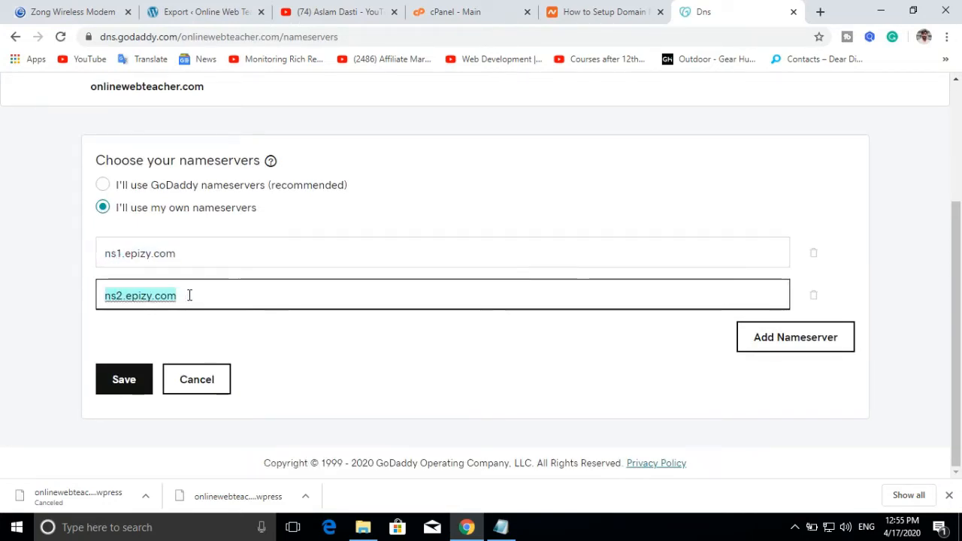
{"action": "left_click_drag", "start_coordinate": [105, 253], "coordinate": [181, 254]}
{"action": "left_click", "coordinate": [191, 254]}
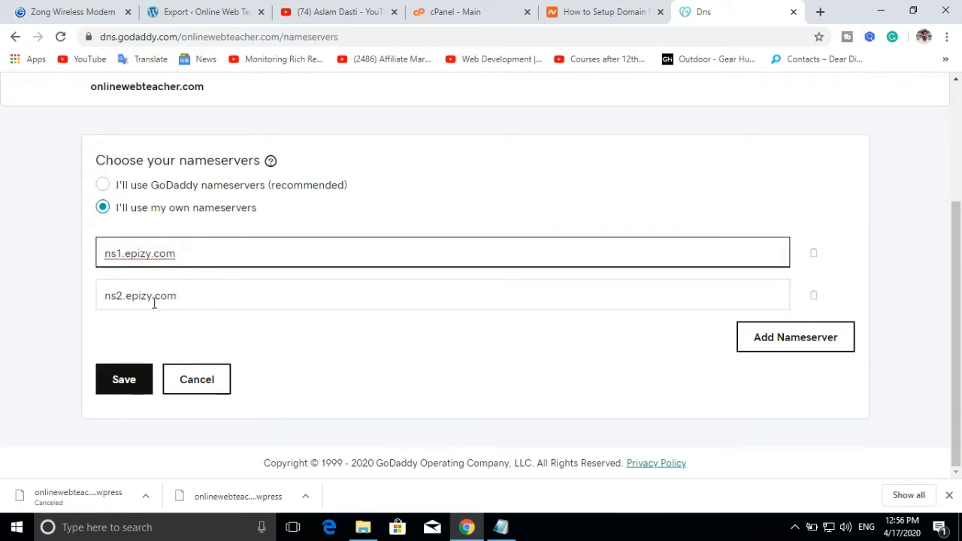
{"action": "left_click_drag", "start_coordinate": [103, 293], "coordinate": [183, 290]}
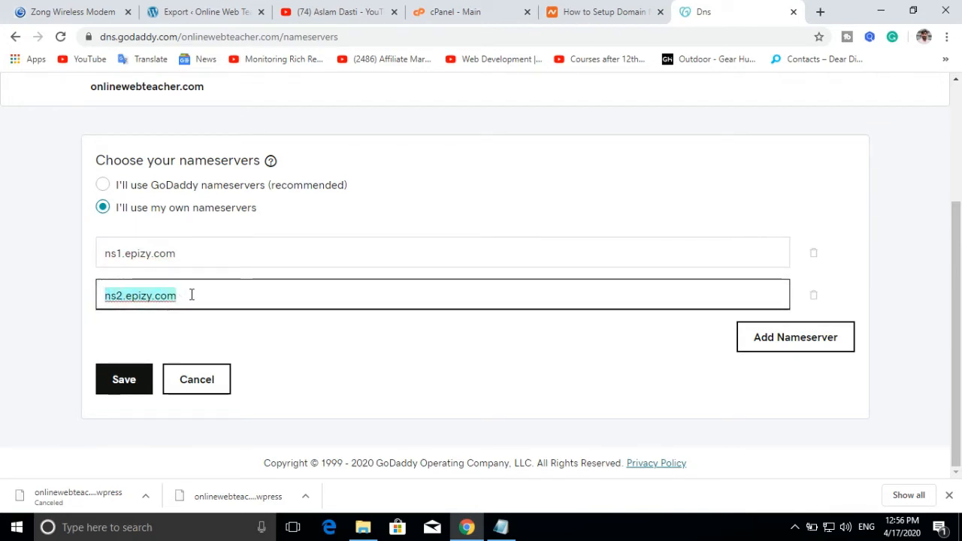
{"action": "left_click", "coordinate": [192, 294]}
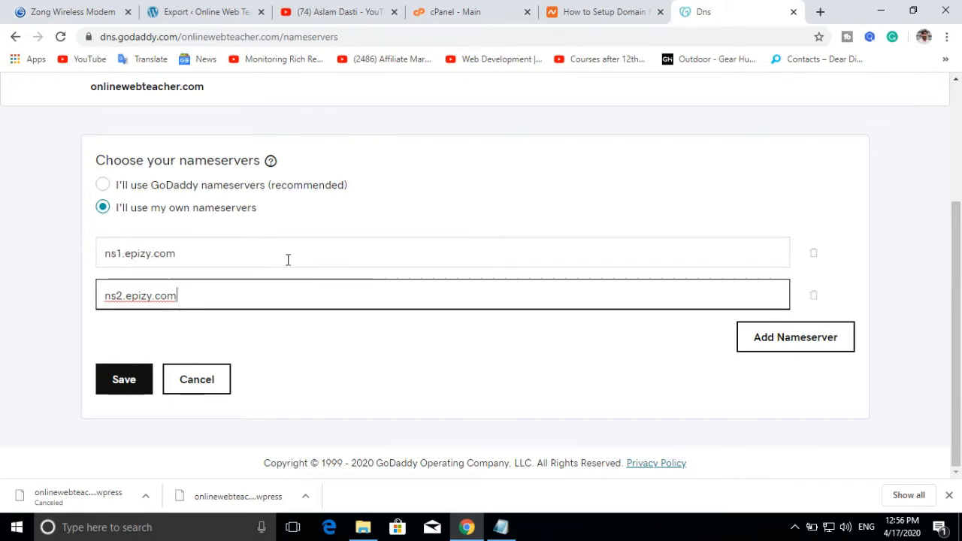
Step: Copy dns1.namecheaphosting.com from the Namecheap article into GoDaddy's first nameserver field
{"action": "left_click", "coordinate": [602, 11]}
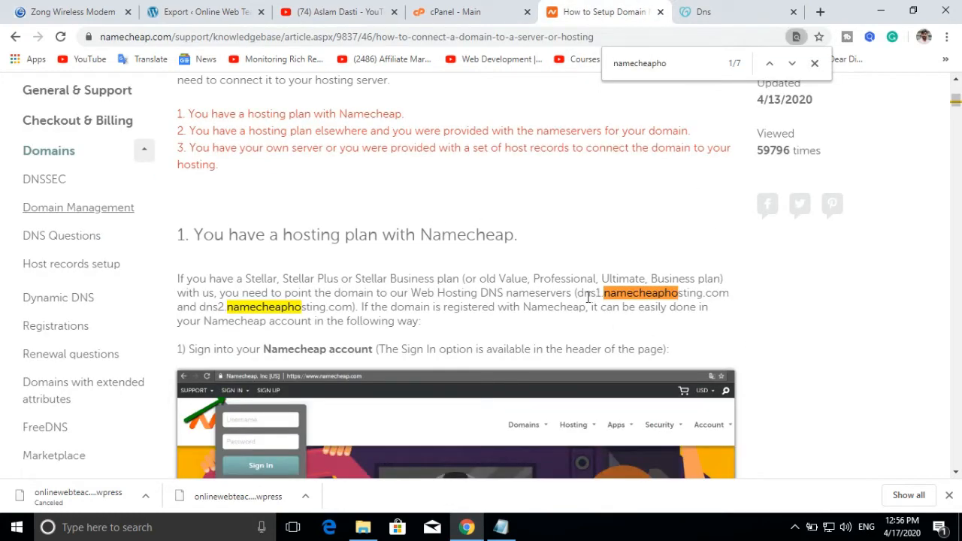
{"action": "left_click_drag", "start_coordinate": [581, 294], "coordinate": [731, 297]}
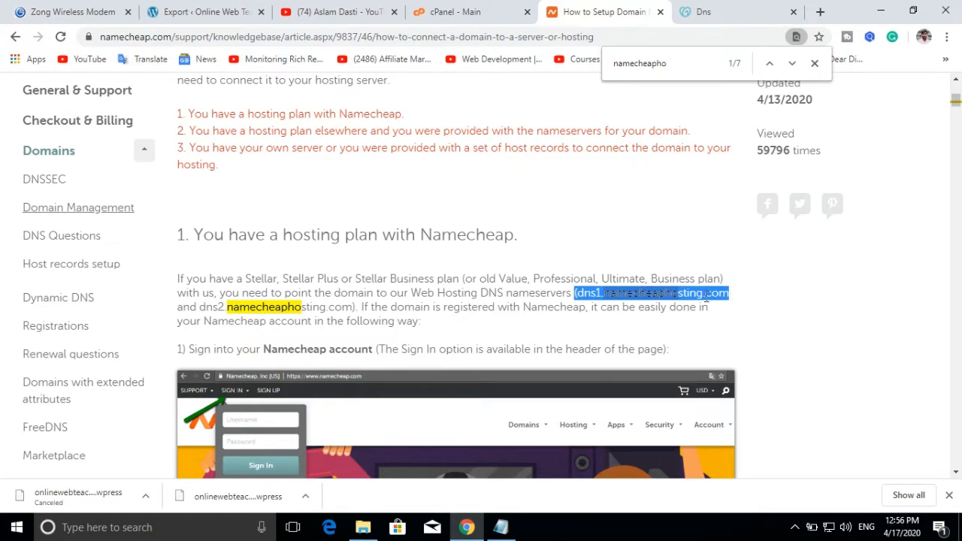
{"action": "right_click", "coordinate": [707, 297]}
{"action": "left_click", "coordinate": [709, 308]}
{"action": "left_click", "coordinate": [744, 9]}
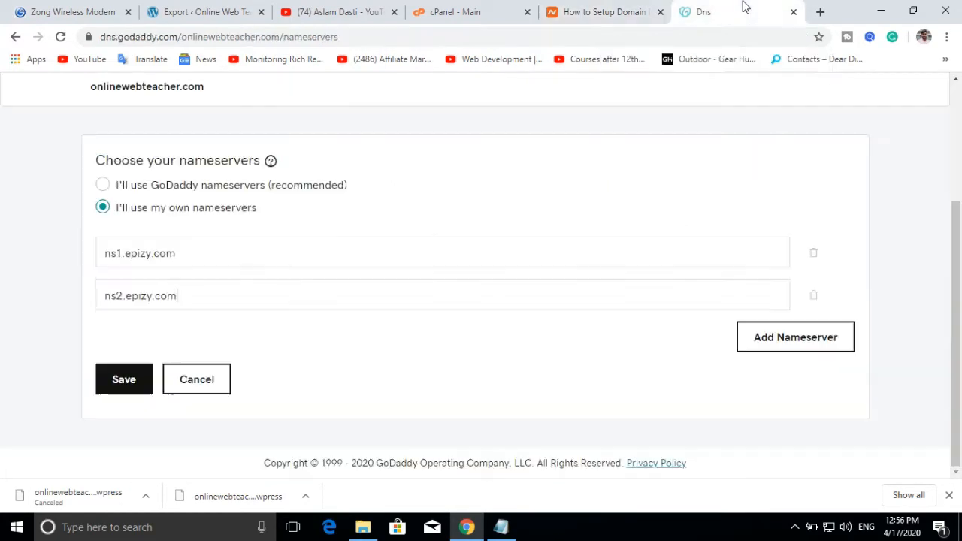
{"action": "left_click", "coordinate": [216, 250]}
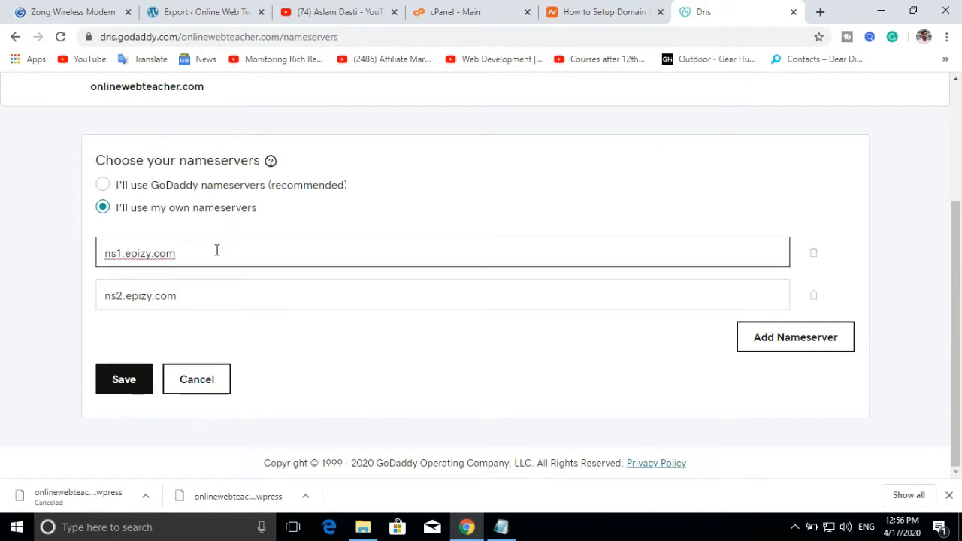
{"action": "key", "text": "BackSpace"}
{"action": "key", "text": "BackSpace"}
{"action": "key", "text": "BackSpace"}
{"action": "key", "text": "ctrl+v"}
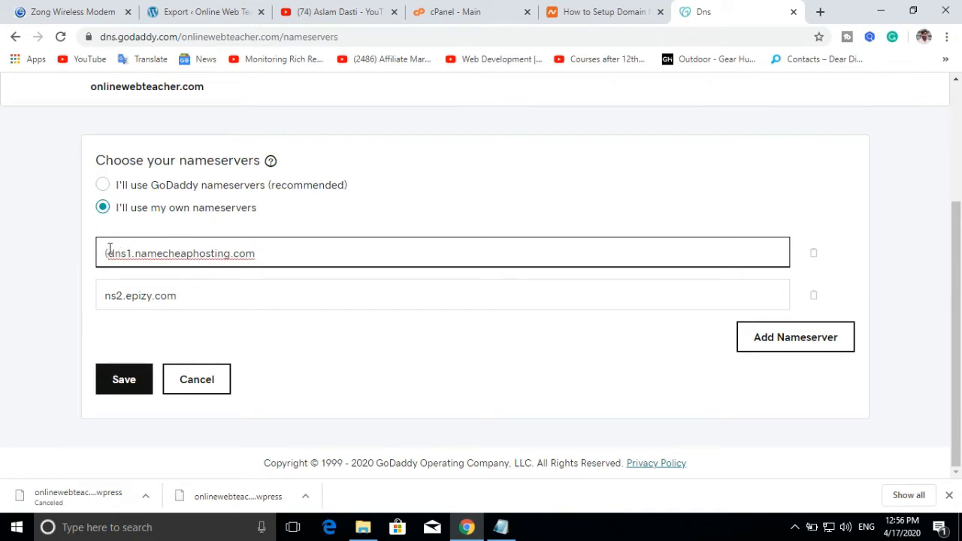
{"action": "key", "text": "BackSpace"}
{"action": "key", "text": "ctrl+a"}
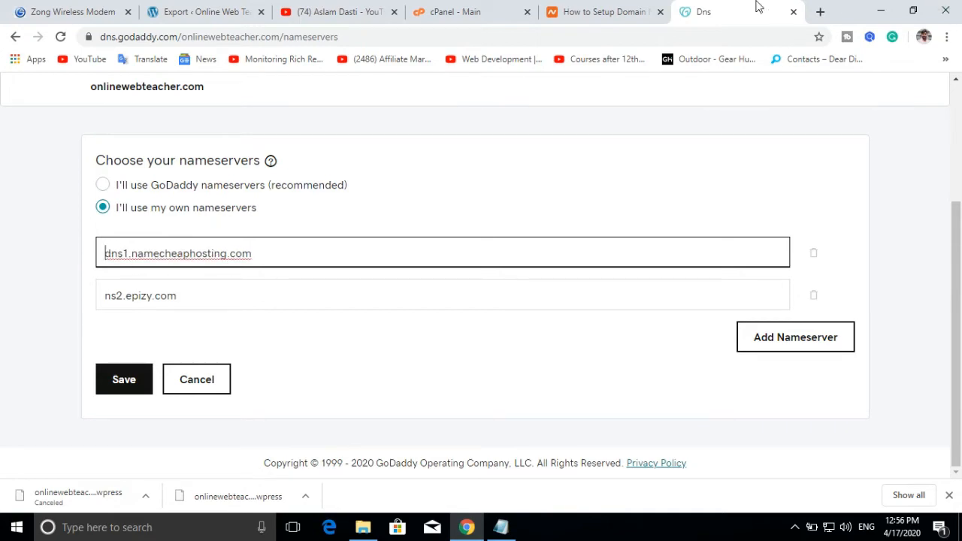
Step: Replace the second nameserver ns2.epizy.com with dns2.namecheaphosting.com
{"action": "left_click", "coordinate": [625, 9]}
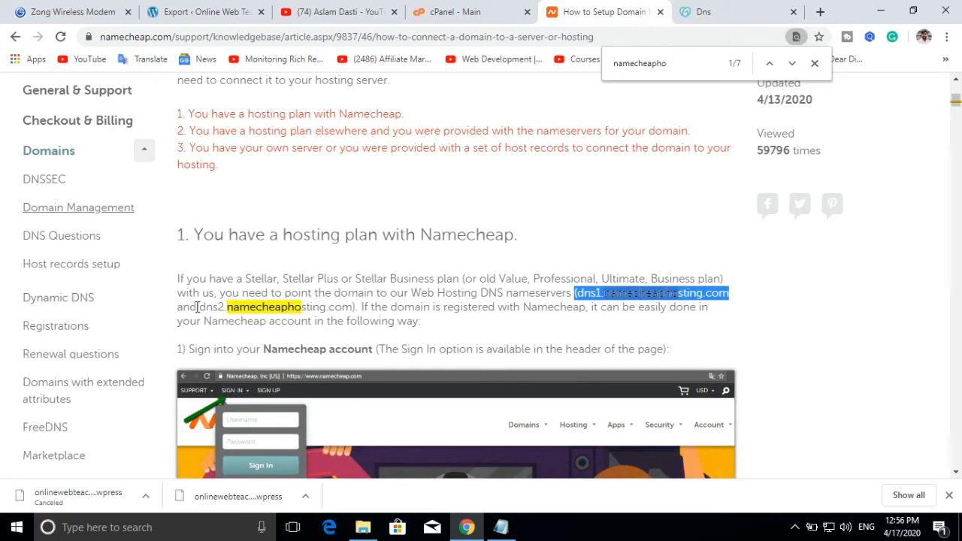
{"action": "left_click_drag", "start_coordinate": [201, 306], "coordinate": [353, 307]}
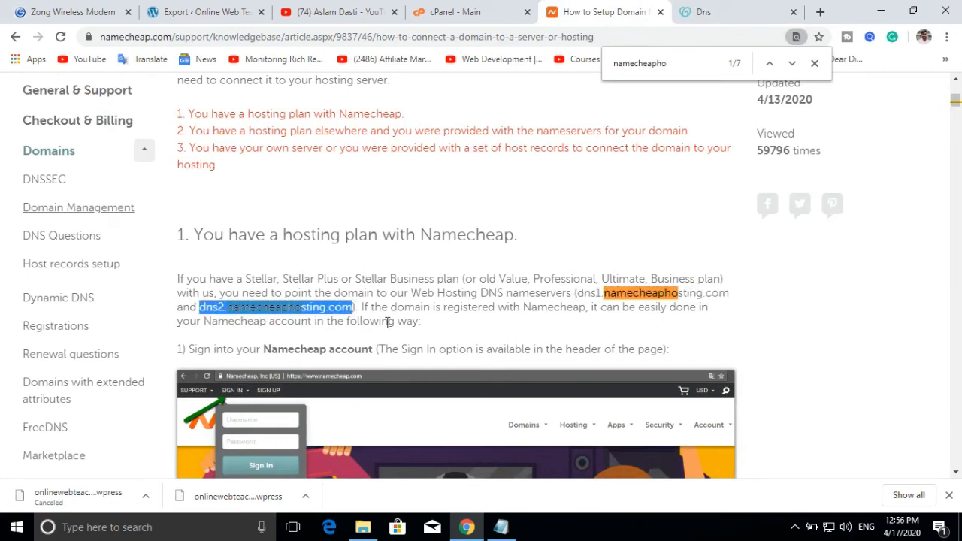
{"action": "left_click", "coordinate": [722, 9]}
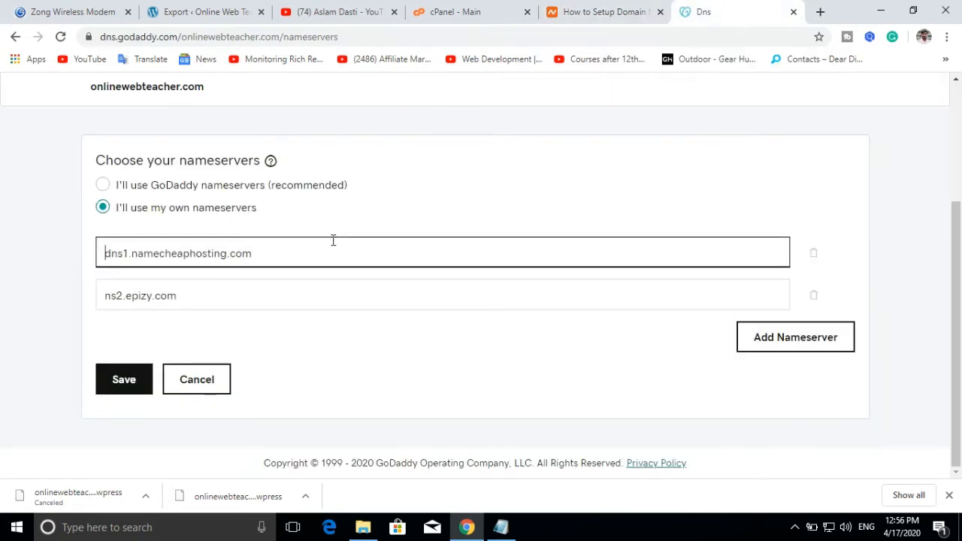
{"action": "left_click", "coordinate": [221, 289]}
{"action": "key", "text": "BackSpace"}
{"action": "key", "text": "BackSpace"}
{"action": "key", "text": "BackSpace"}
{"action": "key", "text": "BackSpace"}
{"action": "key", "text": "BackSpace"}
{"action": "key", "text": "BackSpace"}
{"action": "key", "text": "BackSpace"}
{"action": "key", "text": "BackSpace"}
{"action": "key", "text": "BackSpace"}
{"action": "key", "text": "BackSpace"}
{"action": "key", "text": "BackSpace"}
{"action": "key", "text": "BackSpace"}
{"action": "key", "text": "BackSpace"}
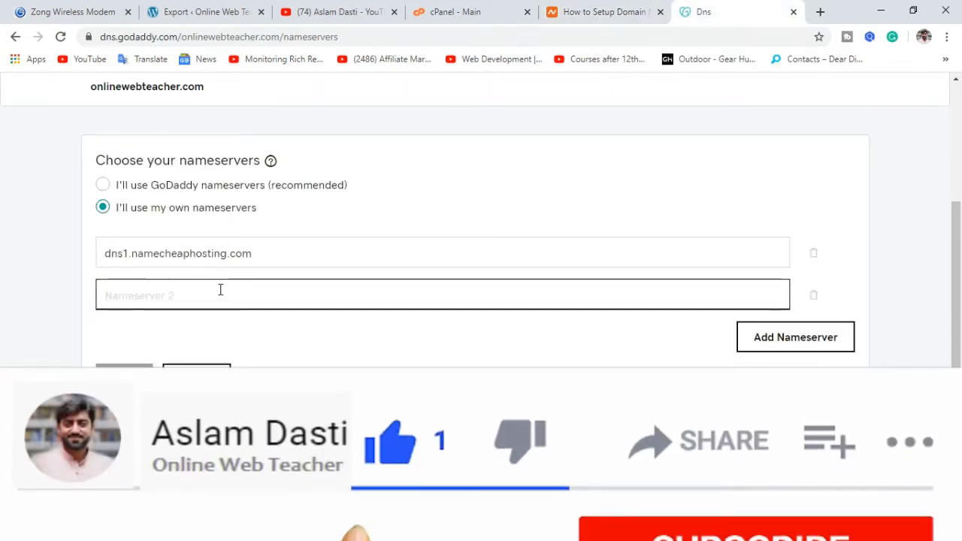
{"action": "key", "text": "ctrl+v"}
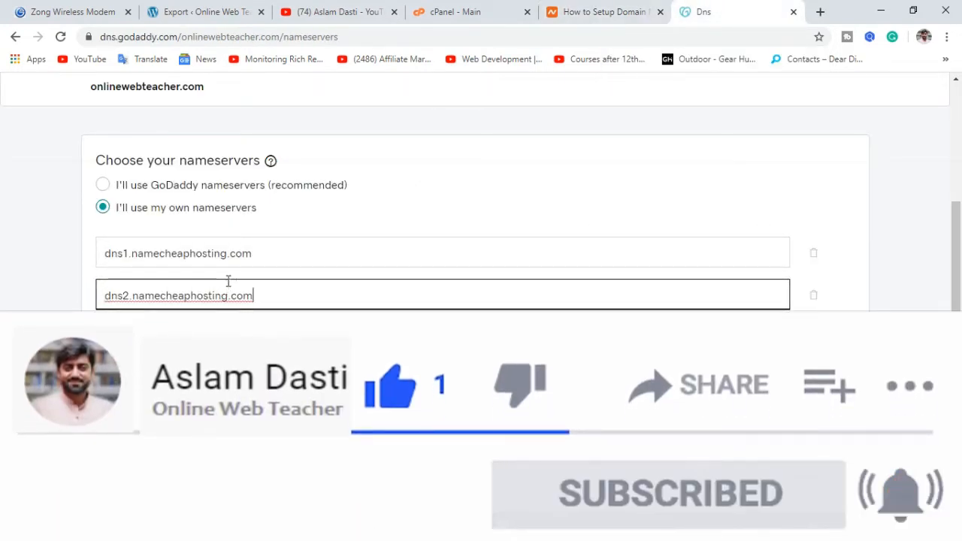
{"action": "left_click", "coordinate": [225, 254]}
{"action": "left_click", "coordinate": [230, 295]}
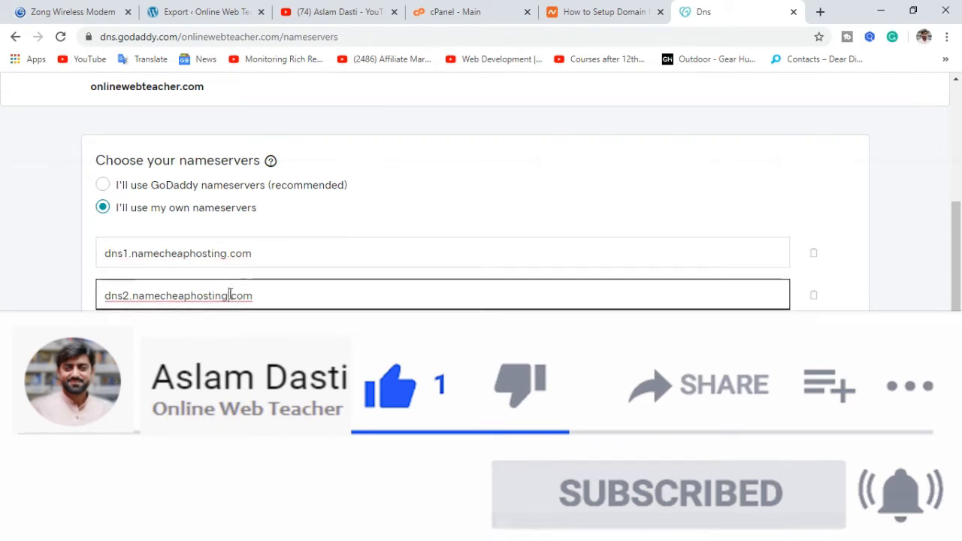
{"action": "left_click", "coordinate": [214, 253]}
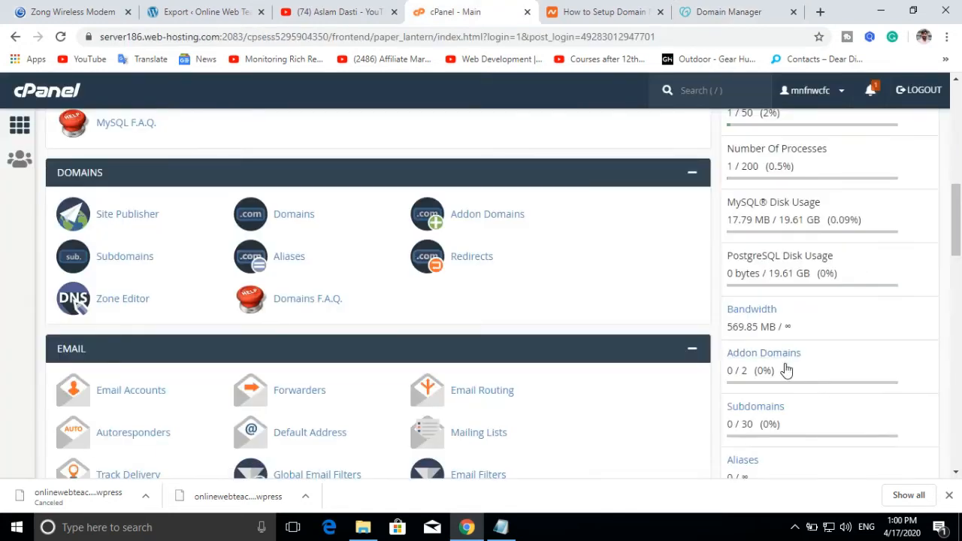
Step: Create addon domain onlinewebteacher.com with auto-filled document root, then return to cPanel home
{"action": "left_click", "coordinate": [781, 359]}
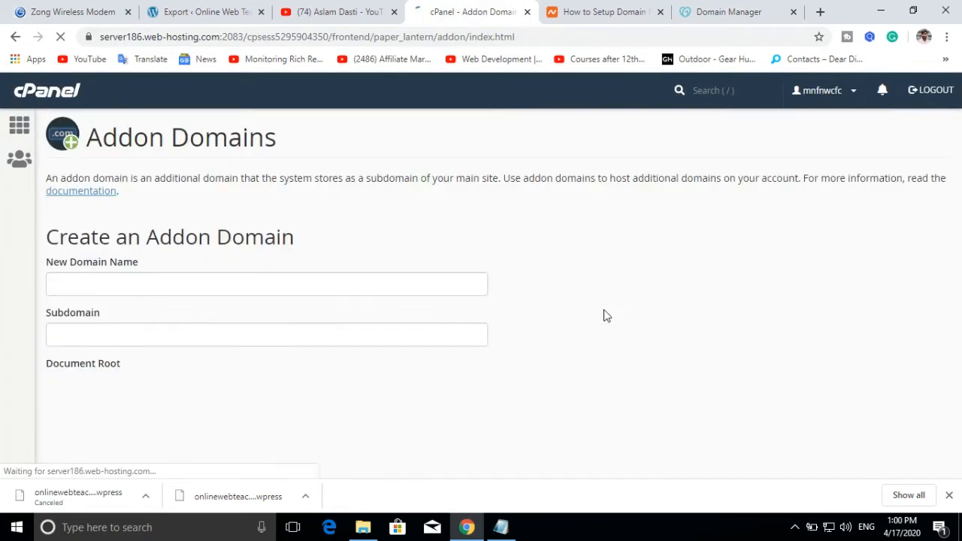
{"action": "left_click", "coordinate": [223, 284]}
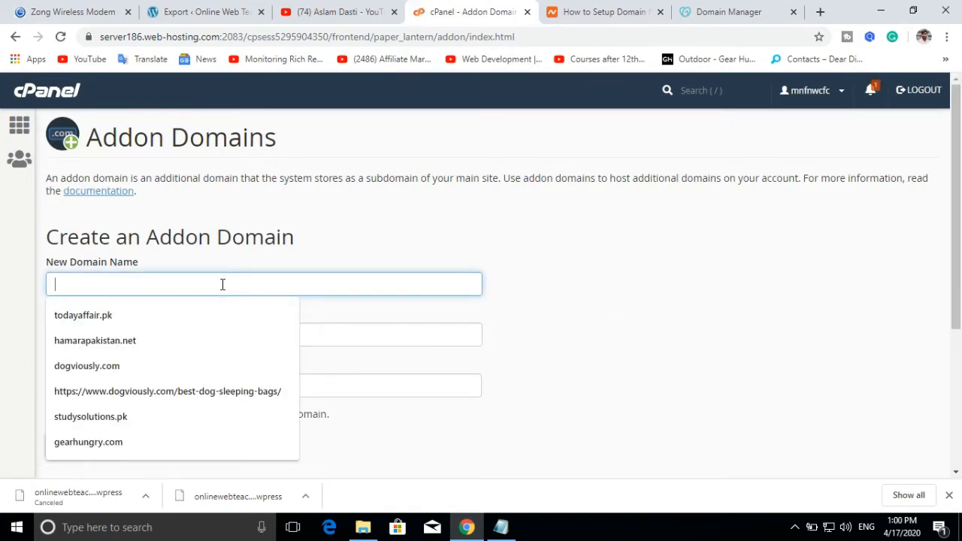
{"action": "type", "text": "onlinewebt"}
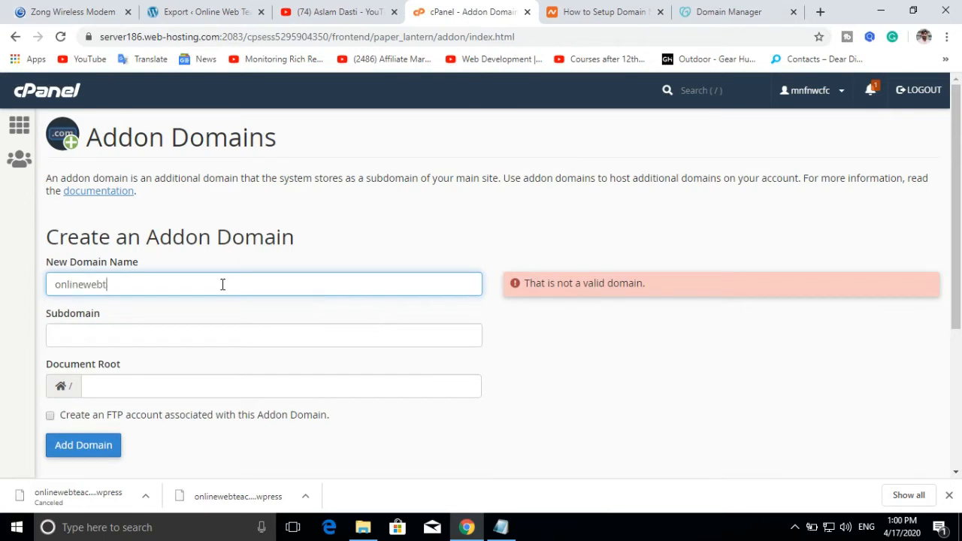
{"action": "type", "text": "eacher.com"}
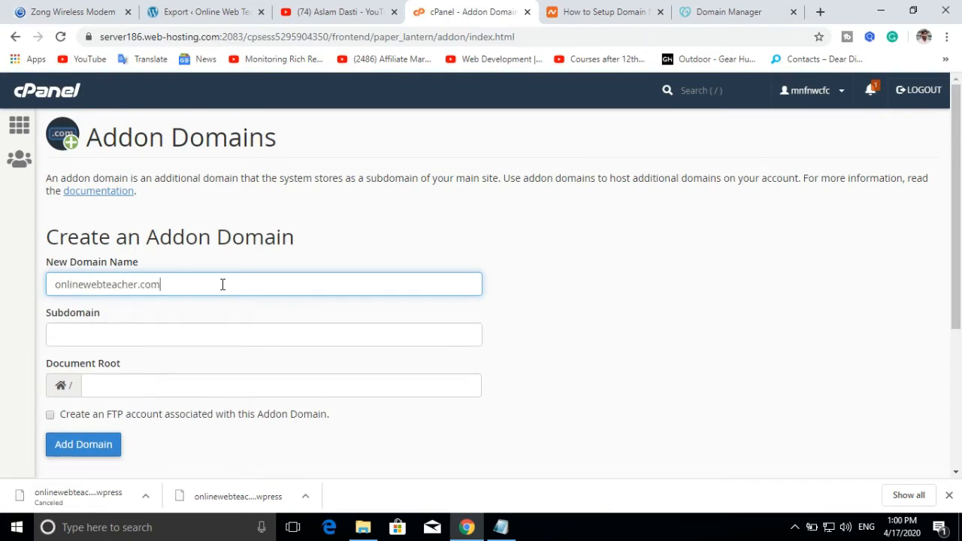
{"action": "left_click", "coordinate": [196, 337]}
{"action": "scroll", "coordinate": [195, 342], "scroll_direction": "down", "scroll_amount": 2}
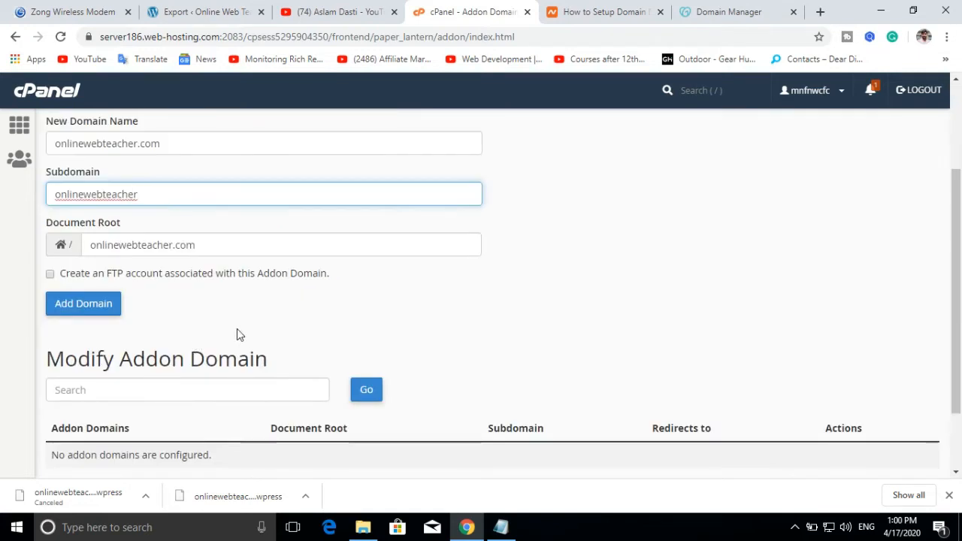
{"action": "left_click", "coordinate": [89, 314]}
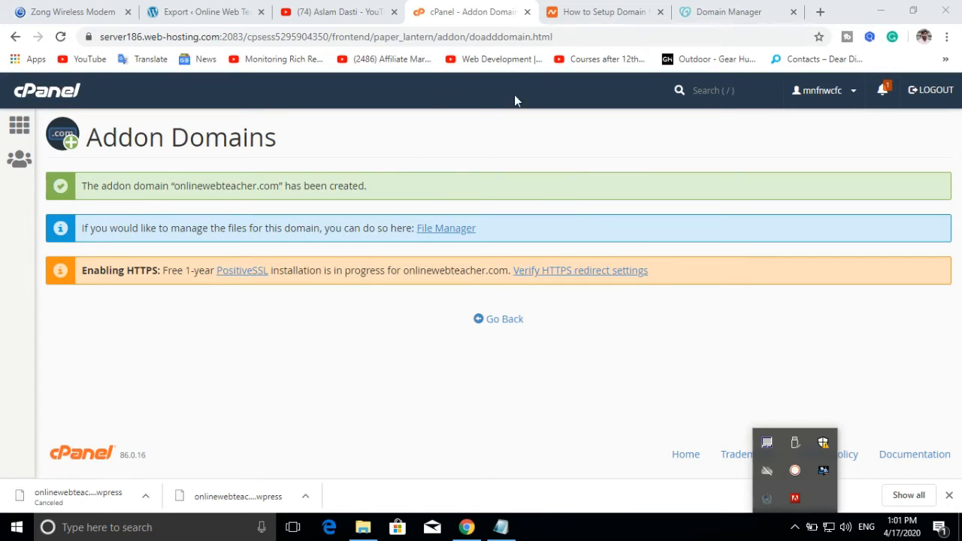
{"action": "left_click", "coordinate": [43, 92]}
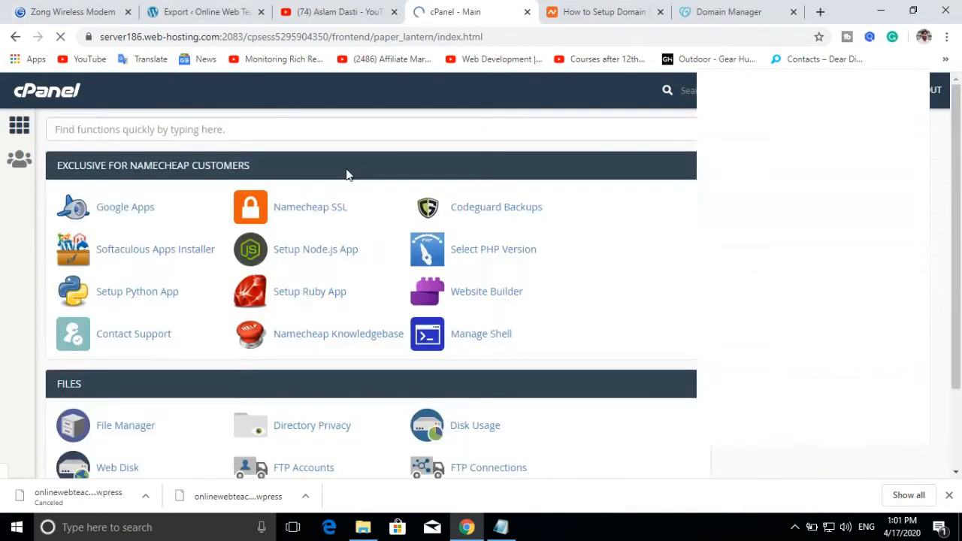
Step: Open Softaculous's WordPress installer and choose onlinewebteacher.com as the install domain
{"action": "left_click", "coordinate": [169, 255]}
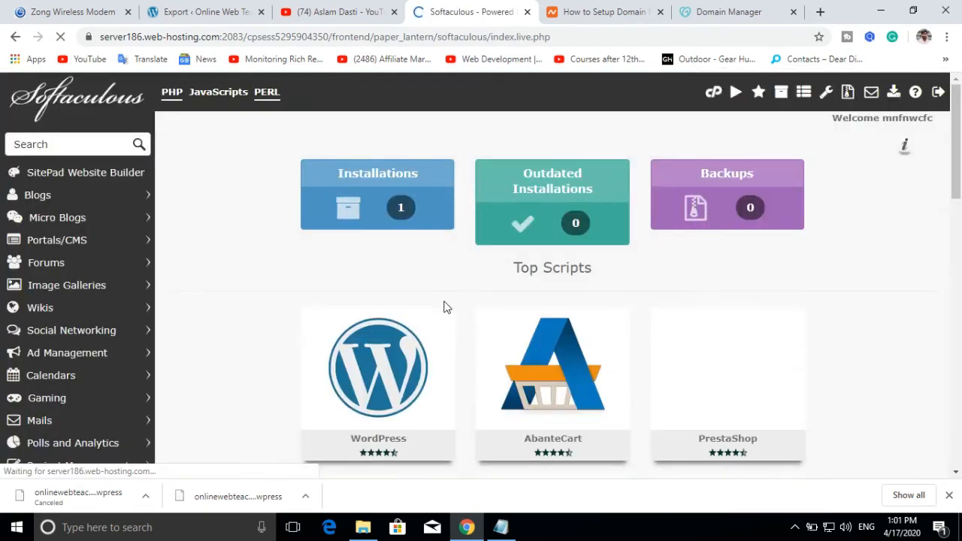
{"action": "mouse_move", "coordinate": [378, 403]}
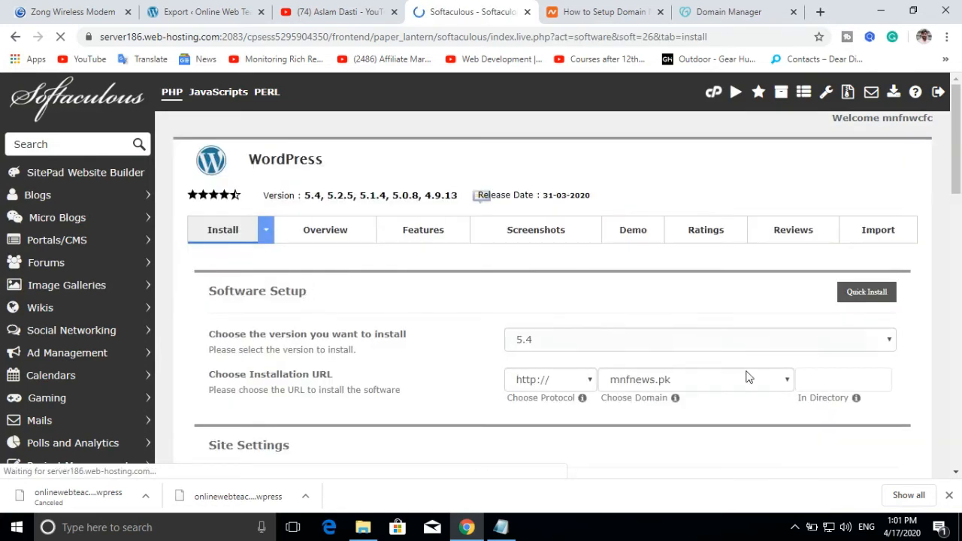
{"action": "left_click", "coordinate": [728, 380]}
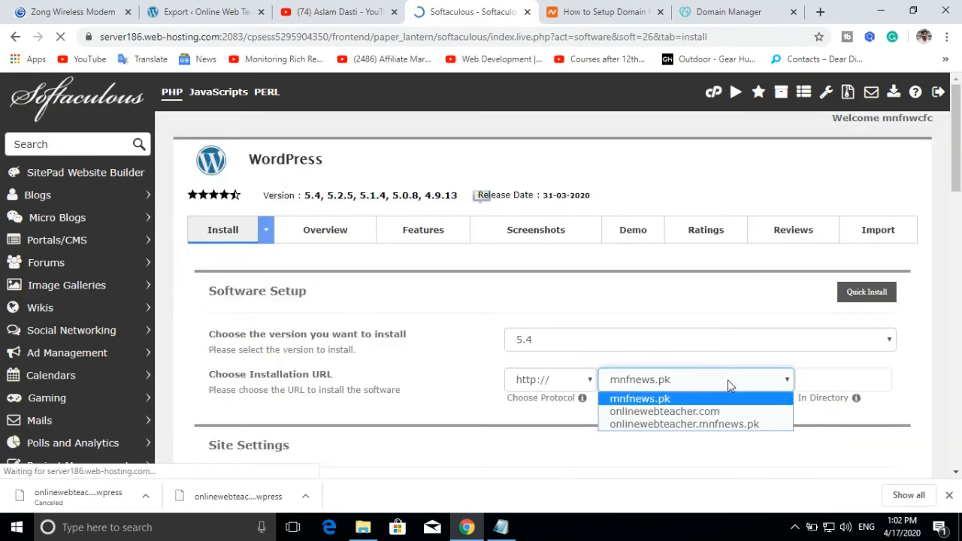
{"action": "left_click", "coordinate": [705, 416]}
Step: Select the EduExpert theme and start the WordPress installation
{"action": "scroll", "coordinate": [648, 428], "scroll_direction": "down", "scroll_amount": 3}
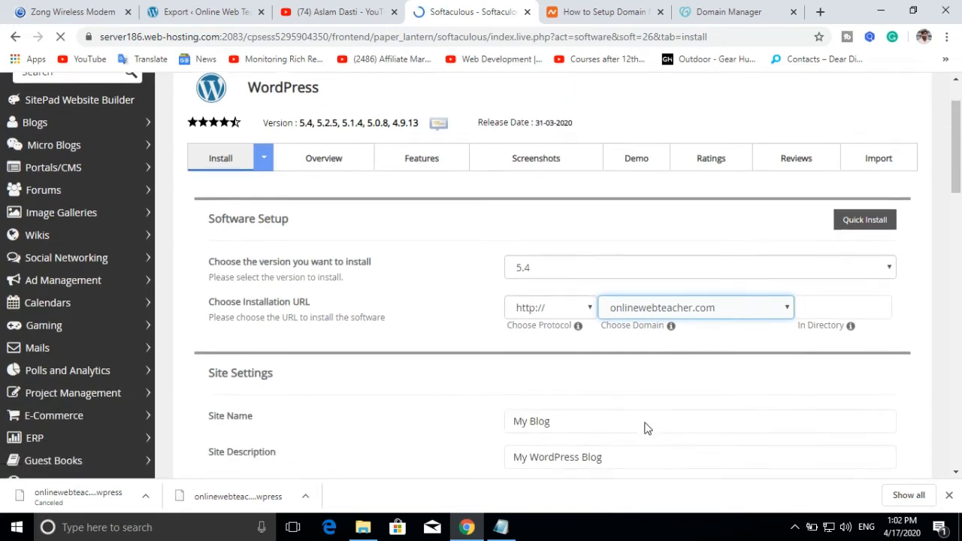
{"action": "scroll", "coordinate": [632, 366], "scroll_direction": "down", "scroll_amount": 5}
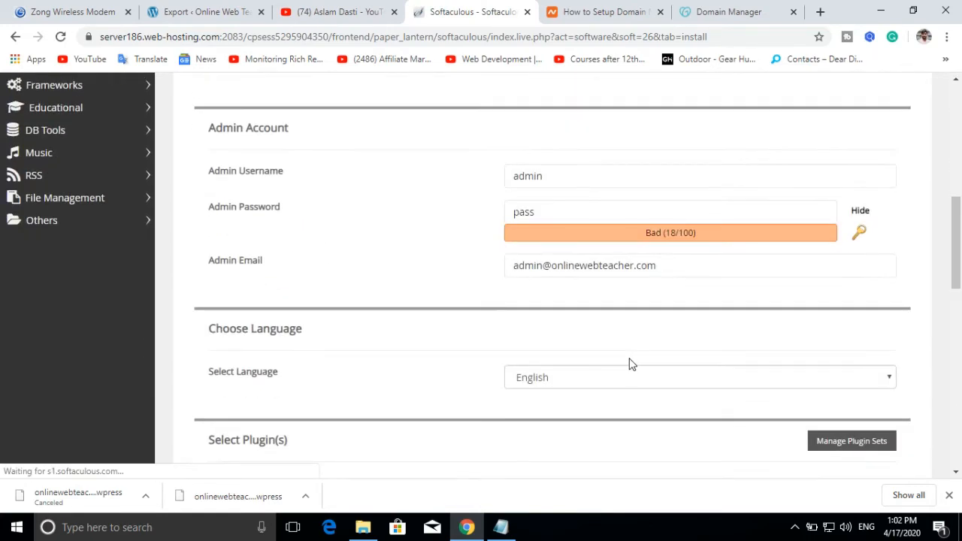
{"action": "scroll", "coordinate": [632, 366], "scroll_direction": "down", "scroll_amount": 6}
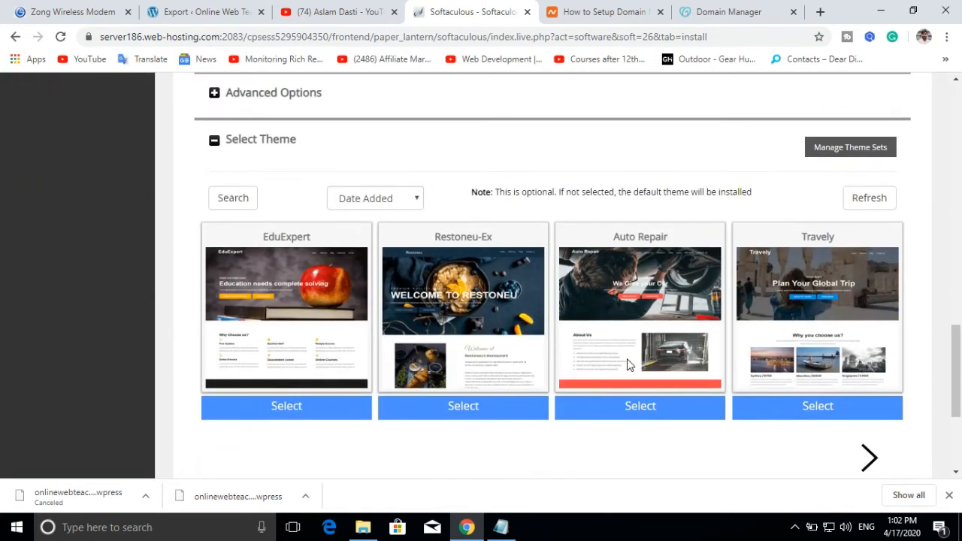
{"action": "left_click", "coordinate": [265, 311]}
{"action": "scroll", "coordinate": [490, 374], "scroll_direction": "down", "scroll_amount": 3}
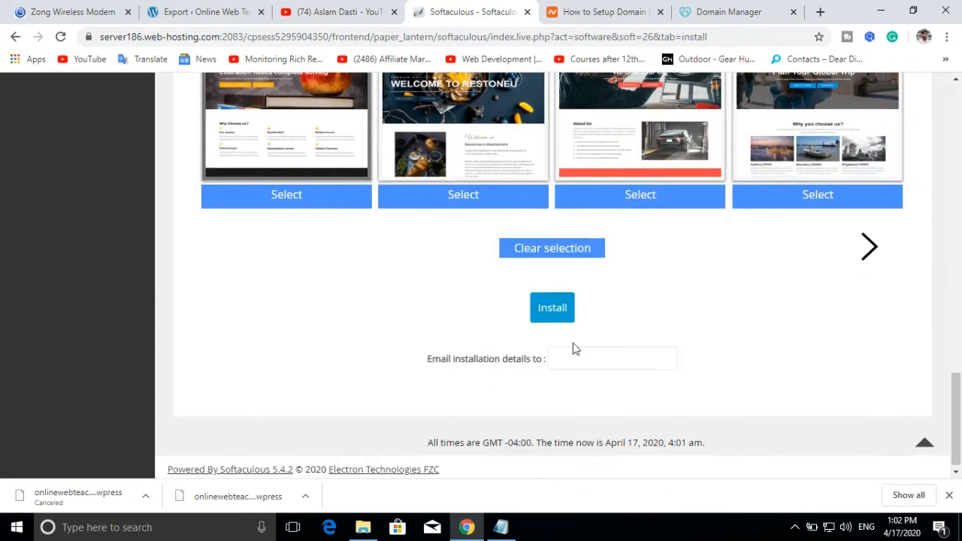
{"action": "left_click", "coordinate": [553, 309]}
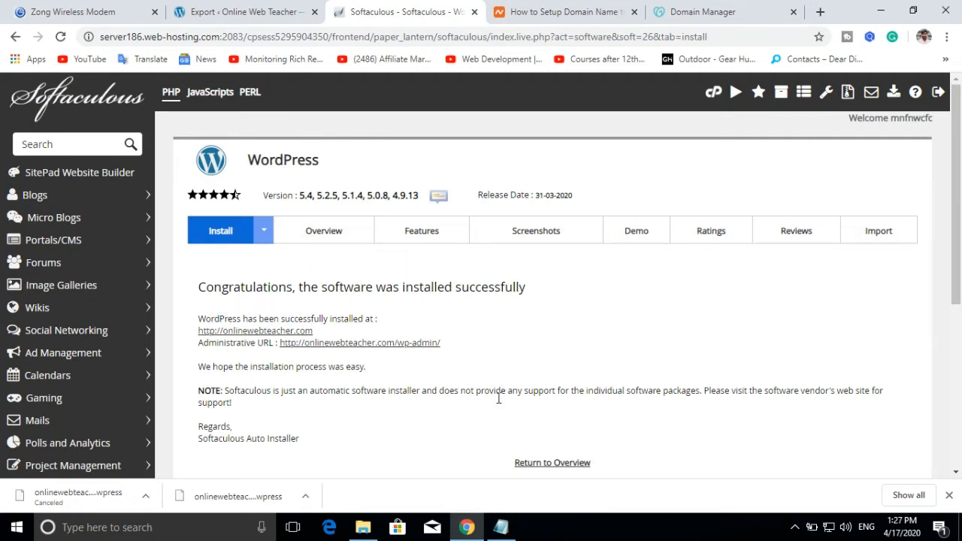
Step: Open onlinewebteacher.com/wp-admin and look over the new site's Dashboard
{"action": "left_click", "coordinate": [370, 346]}
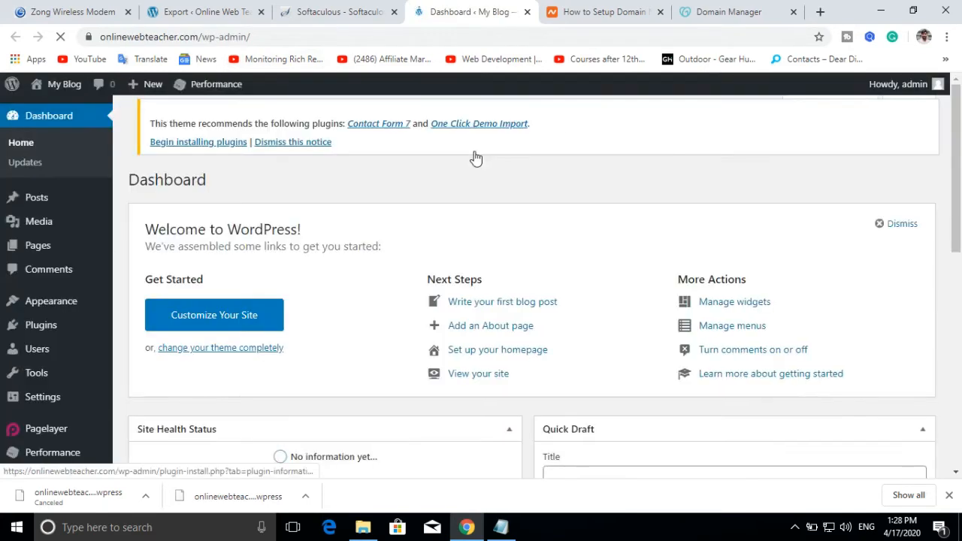
{"action": "scroll", "coordinate": [340, 255], "scroll_direction": "down", "scroll_amount": 5}
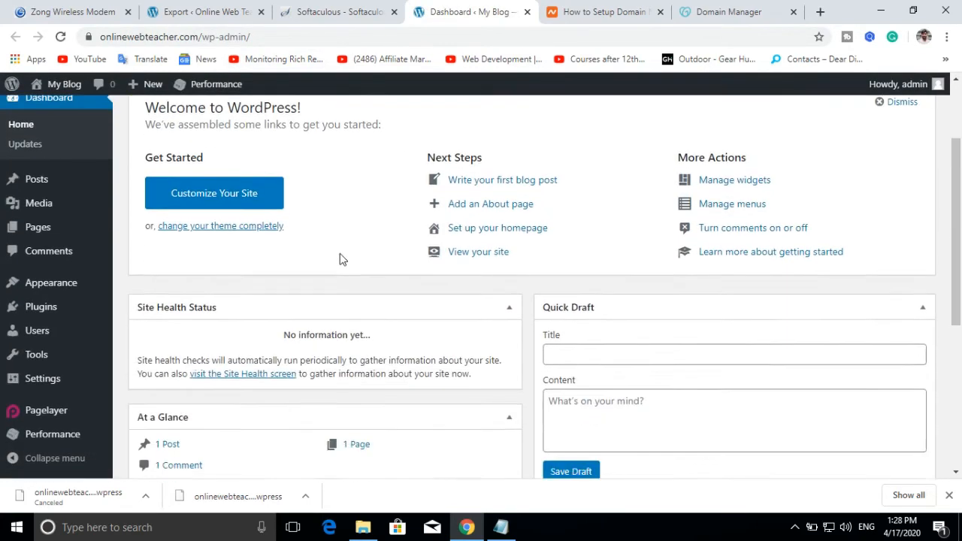
{"action": "scroll", "coordinate": [340, 254], "scroll_direction": "up", "scroll_amount": 5}
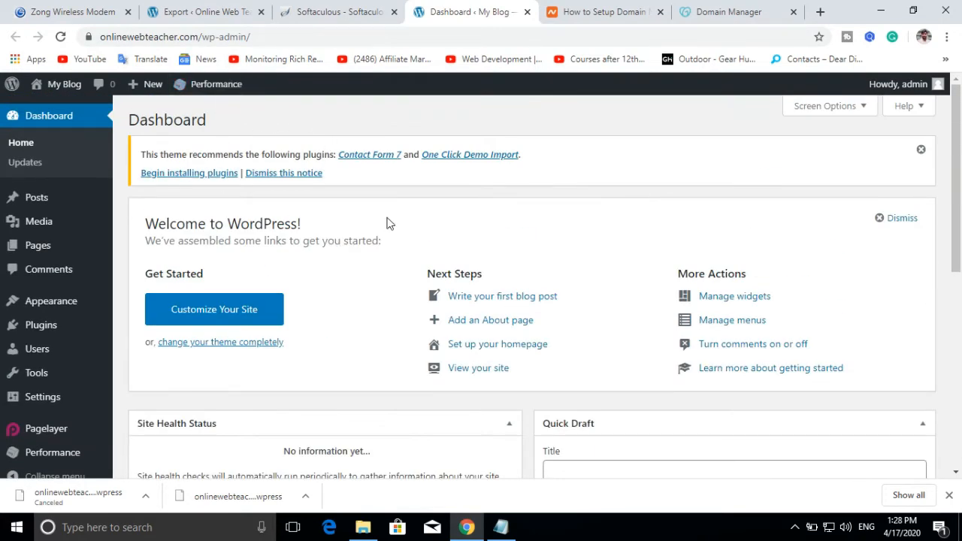
{"action": "scroll", "coordinate": [391, 260], "scroll_direction": "down", "scroll_amount": 2}
{"action": "scroll", "coordinate": [391, 261], "scroll_direction": "up", "scroll_amount": 2}
{"action": "scroll", "coordinate": [209, 421], "scroll_direction": "down", "scroll_amount": 3}
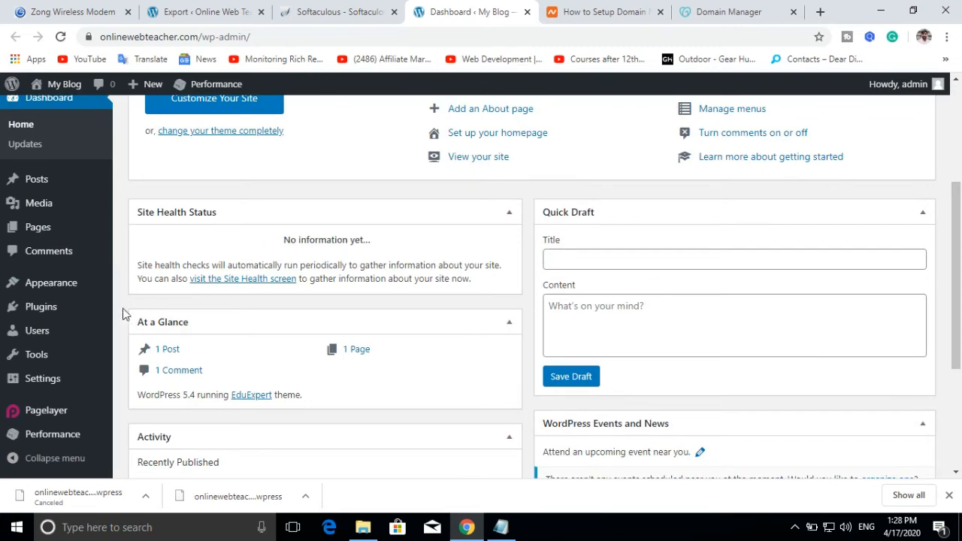
Step: Search 'wp migration', then install and activate All-in-One WP Migration 7.20
{"action": "mouse_move", "coordinate": [65, 310]}
{"action": "left_click", "coordinate": [151, 335]}
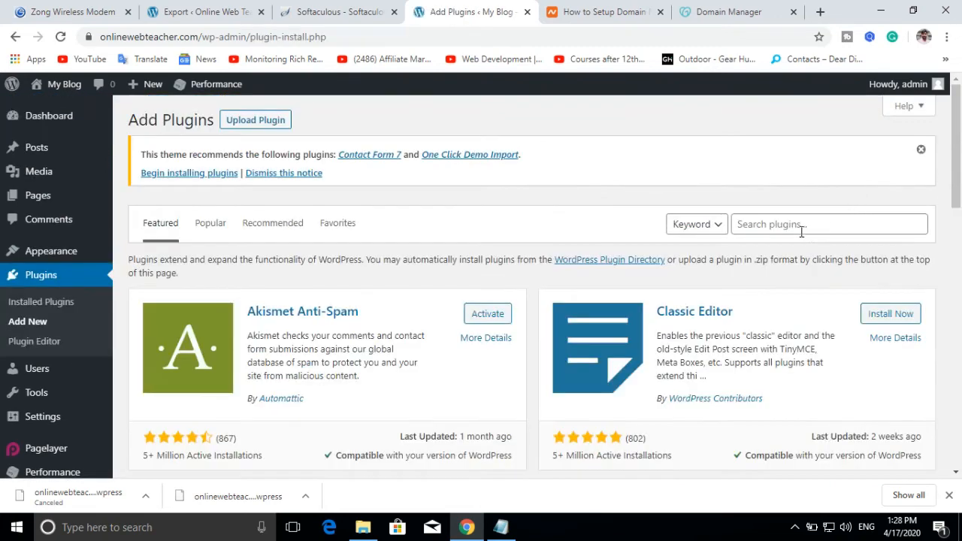
{"action": "left_click", "coordinate": [788, 224]}
{"action": "left_click", "coordinate": [776, 258]}
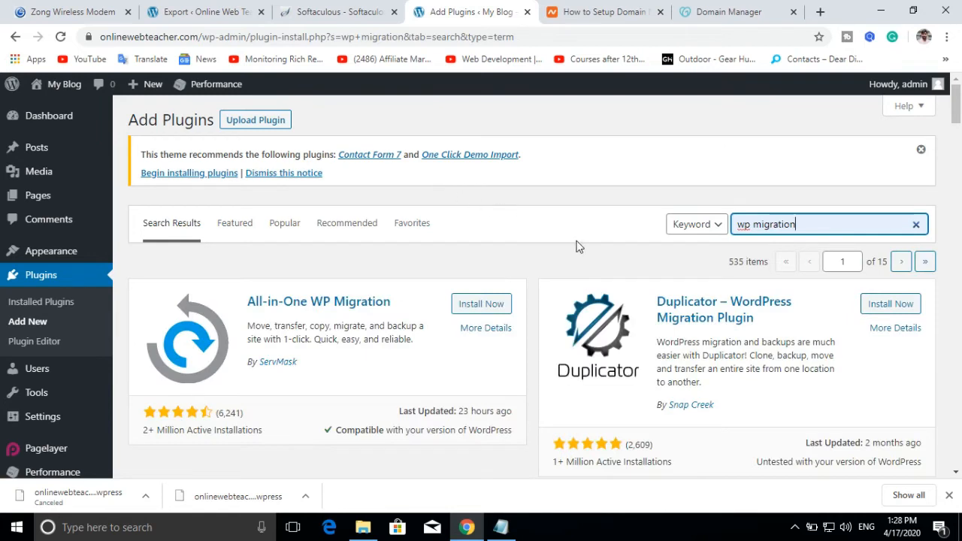
{"action": "left_click", "coordinate": [478, 304]}
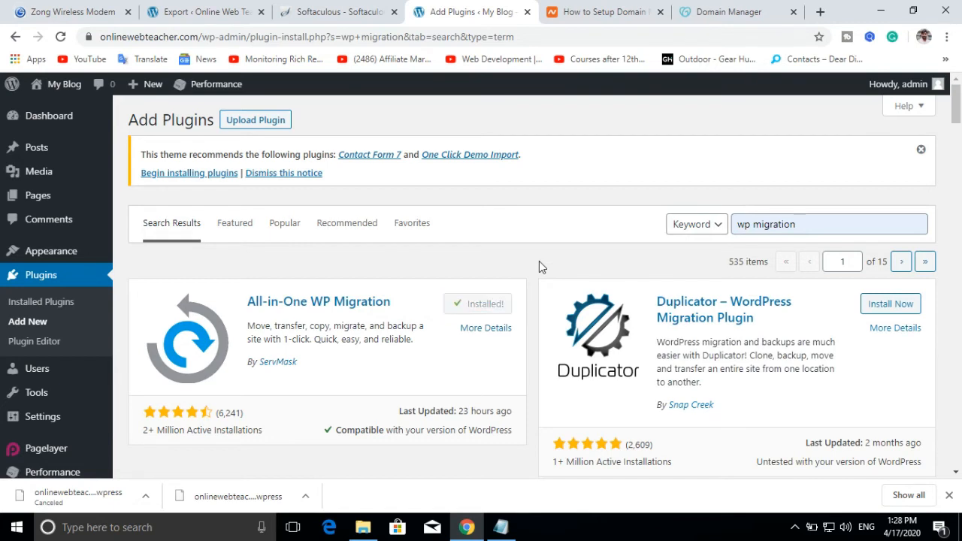
{"action": "left_click", "coordinate": [502, 309]}
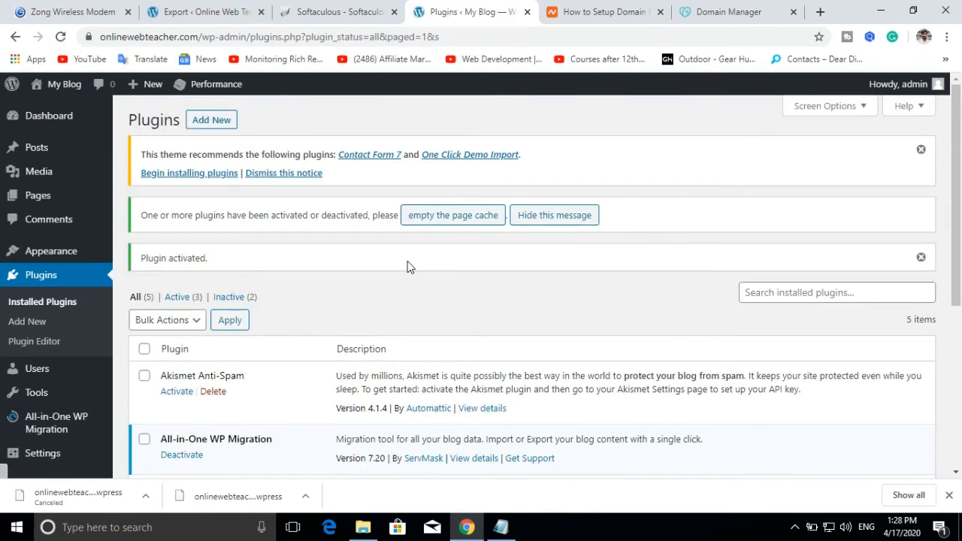
{"action": "scroll", "coordinate": [410, 267], "scroll_direction": "down", "scroll_amount": 3}
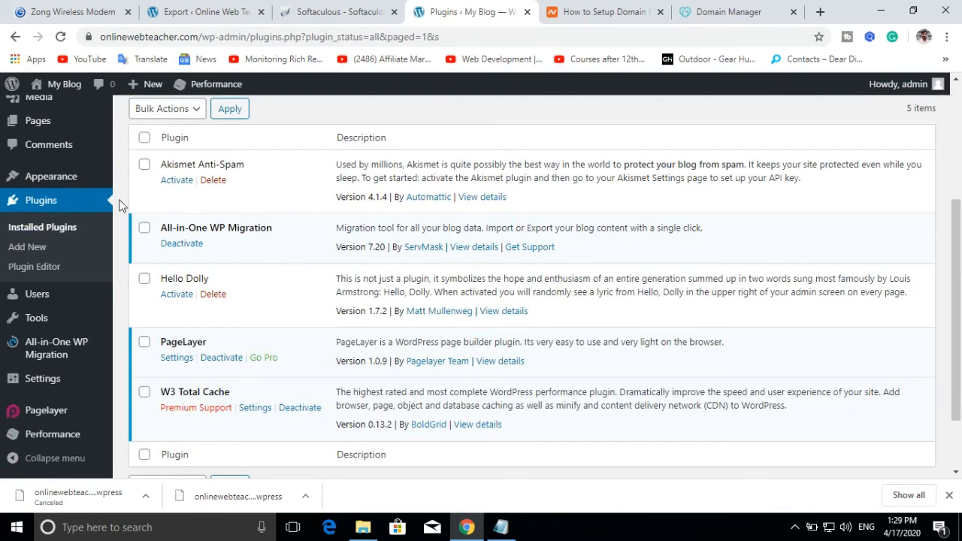
{"action": "mouse_move", "coordinate": [63, 355]}
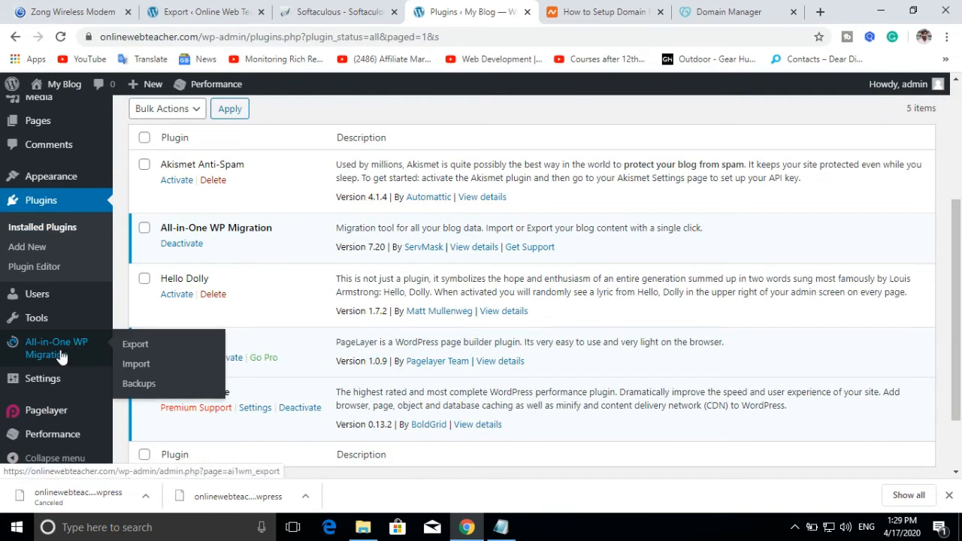
Step: In All-in-One WP Migration Import, load the onlinewebteacher.com .wpress backup from a local file
{"action": "left_click", "coordinate": [136, 365]}
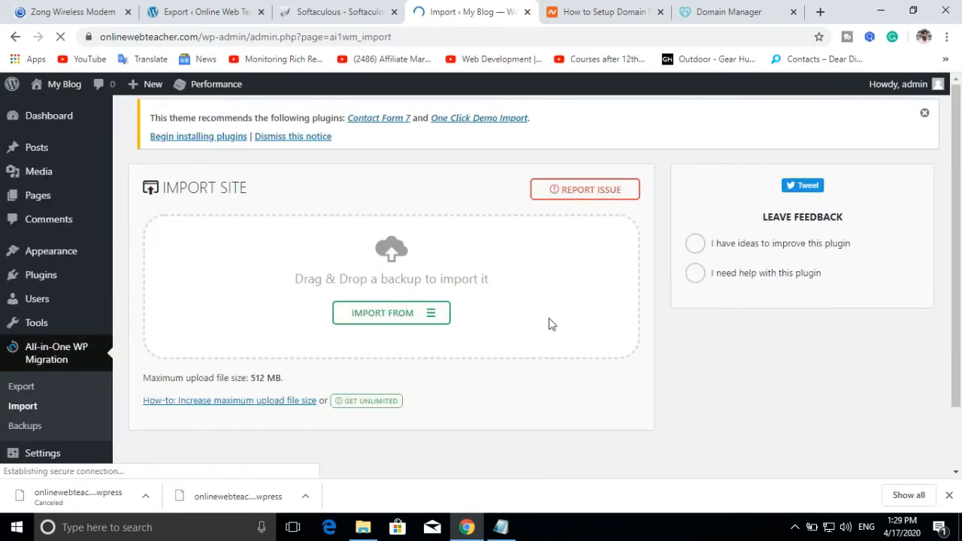
{"action": "left_click", "coordinate": [431, 320]}
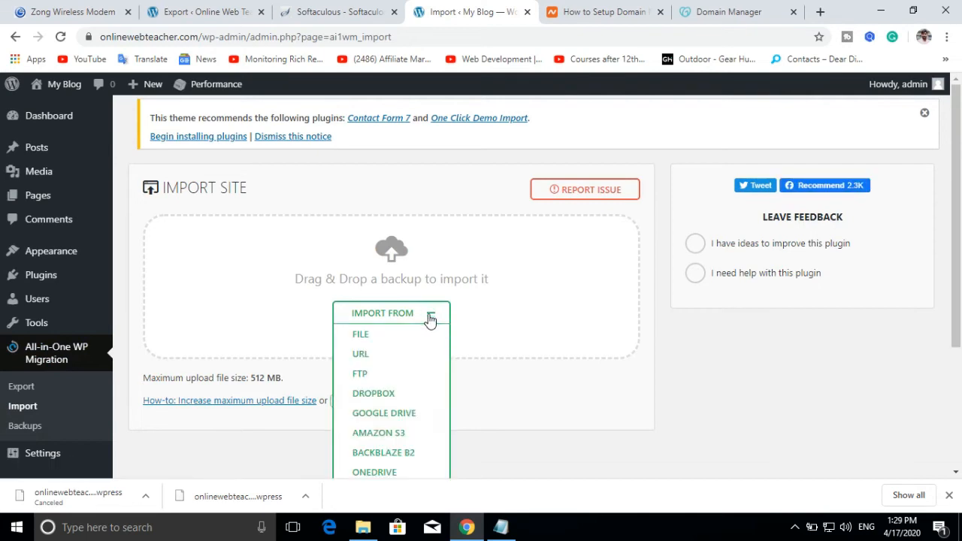
{"action": "left_click", "coordinate": [360, 337]}
{"action": "type", "text": "on"}
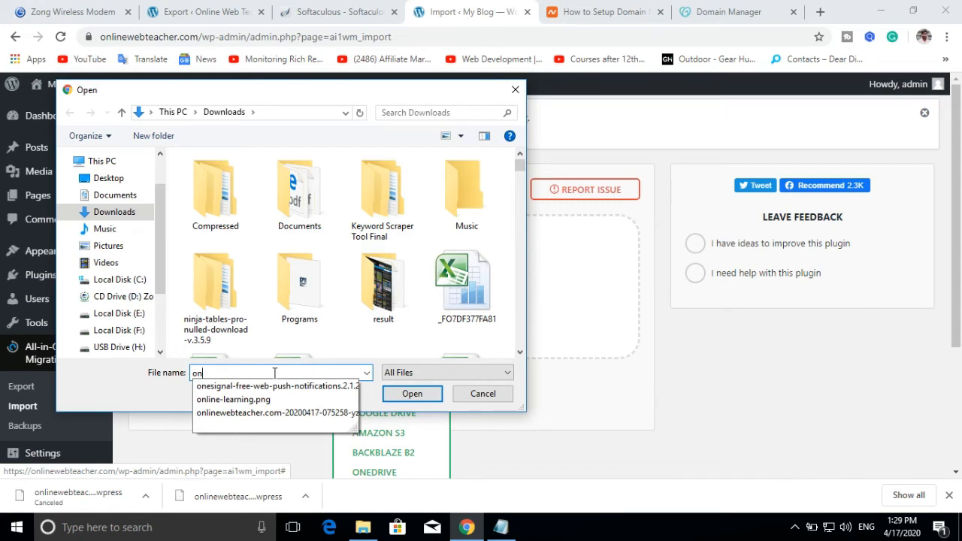
{"action": "left_click", "coordinate": [274, 421]}
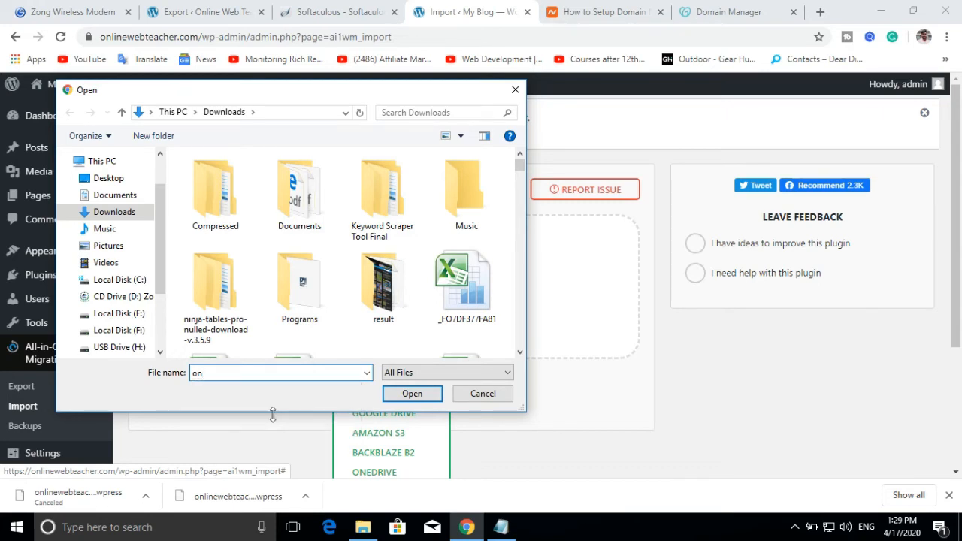
{"action": "left_click", "coordinate": [412, 394]}
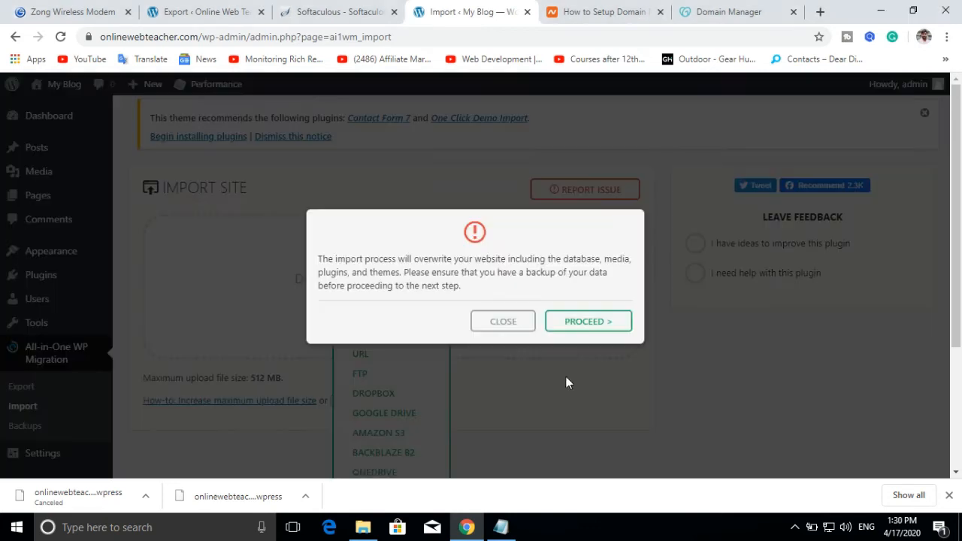
Step: Confirm overwriting the site with the backup and close the import success message
{"action": "left_click", "coordinate": [629, 326]}
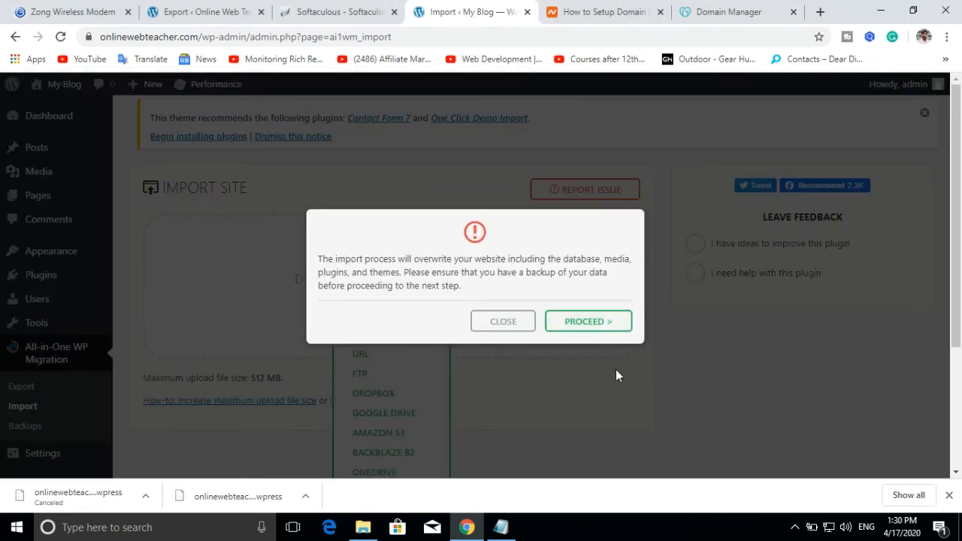
{"action": "left_click", "coordinate": [588, 329]}
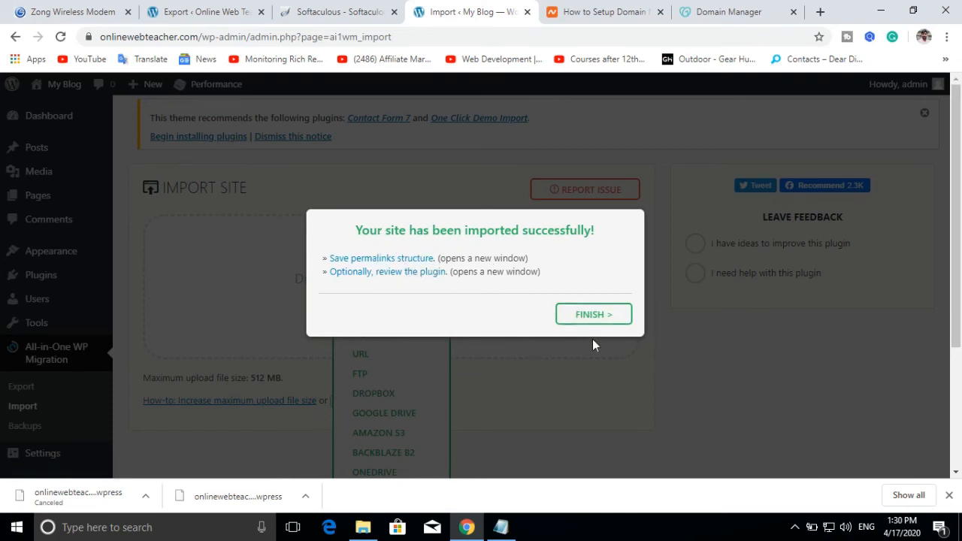
{"action": "left_click", "coordinate": [594, 316]}
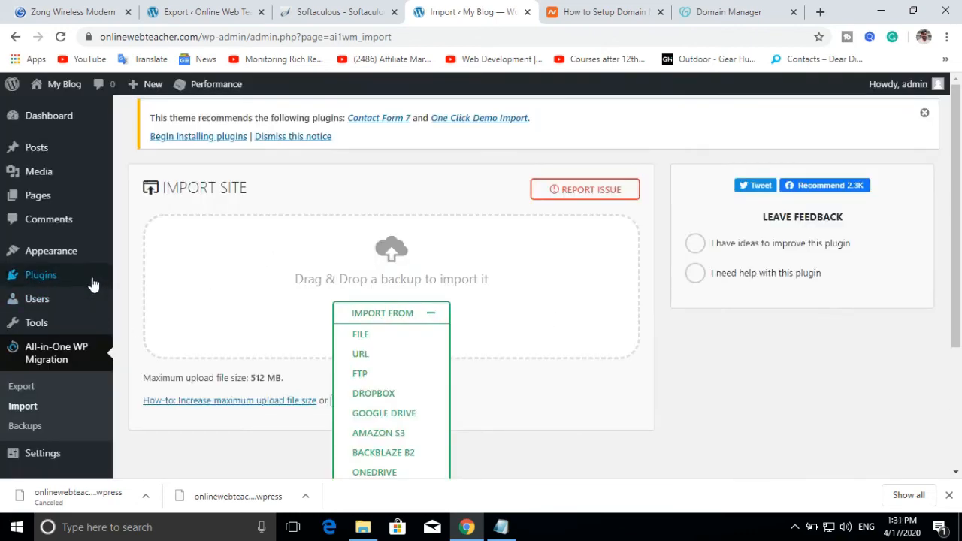
Step: Go to Settings > Permalinks and sign back in with the saved admin username and password
{"action": "mouse_move", "coordinate": [94, 301]}
{"action": "scroll", "coordinate": [93, 300], "scroll_direction": "down", "scroll_amount": 3}
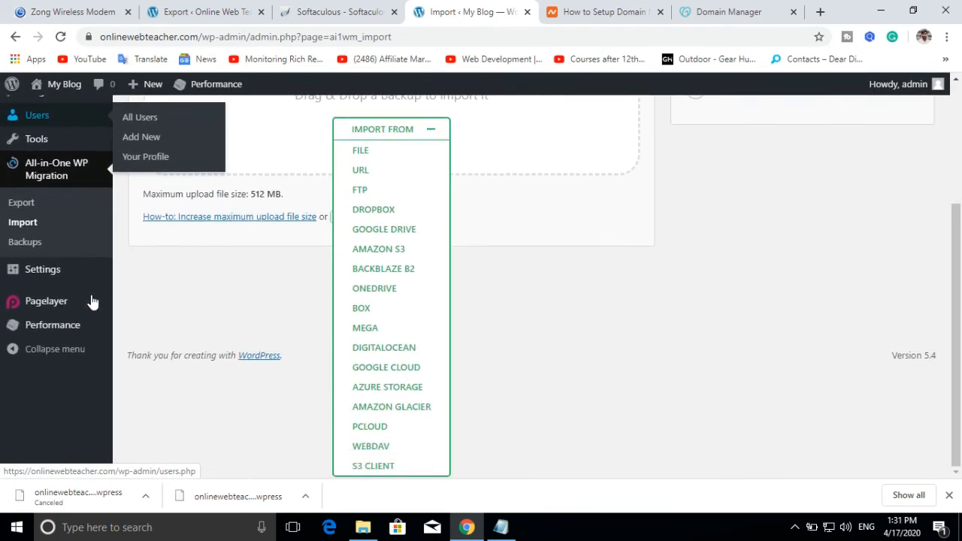
{"action": "mouse_move", "coordinate": [62, 276]}
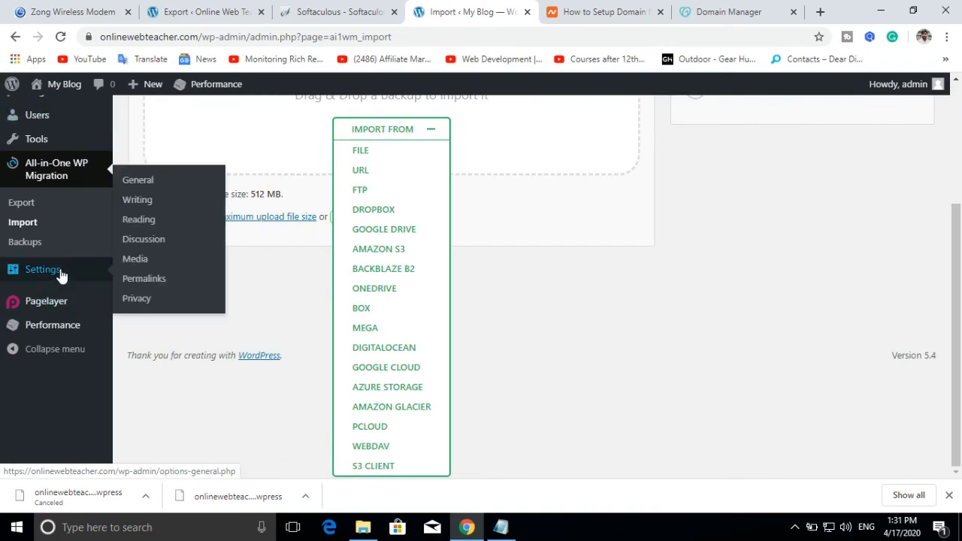
{"action": "left_click", "coordinate": [148, 283]}
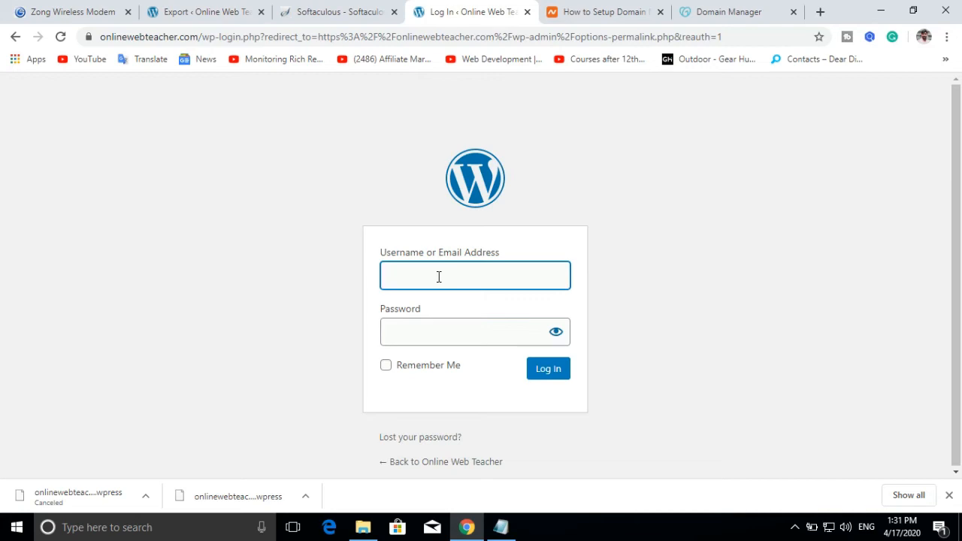
{"action": "type", "text": "aslam.dasti"}
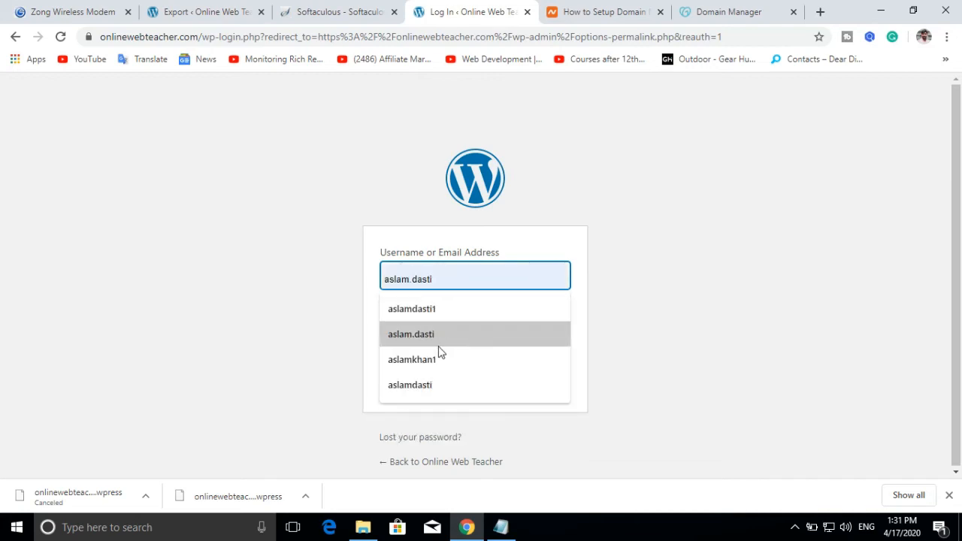
{"action": "left_click", "coordinate": [440, 334]}
{"action": "left_click", "coordinate": [455, 322]}
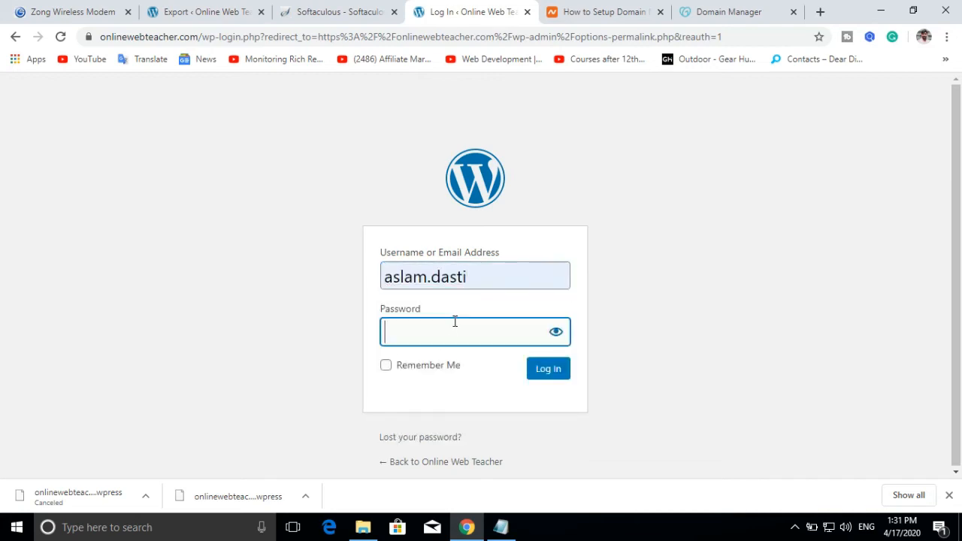
{"action": "type", "text": "•••••"}
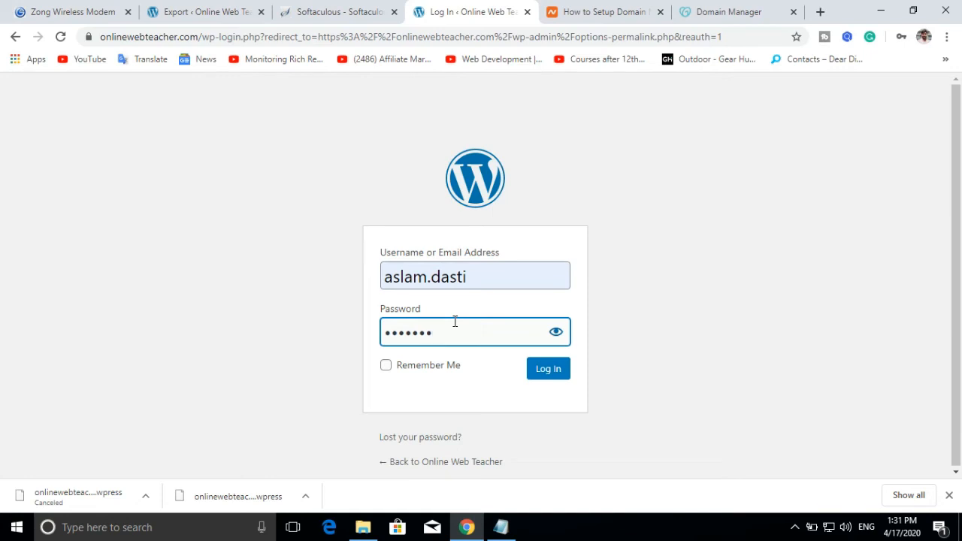
{"action": "type", "text": "***"}
{"action": "key", "text": "Return"}
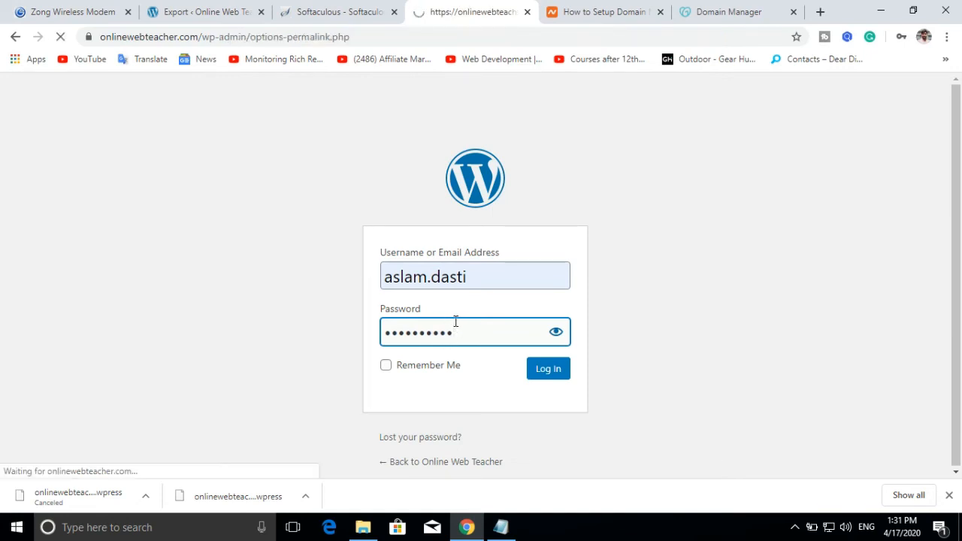
Step: Select the Post name permalink structure and save the changes
{"action": "left_click", "coordinate": [134, 184]}
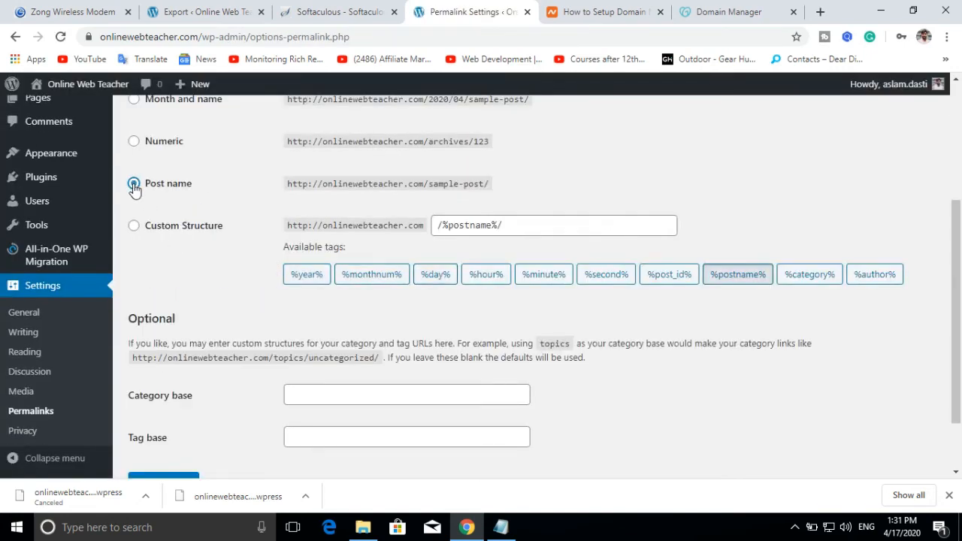
{"action": "scroll", "coordinate": [571, 225], "scroll_direction": "down", "scroll_amount": 1}
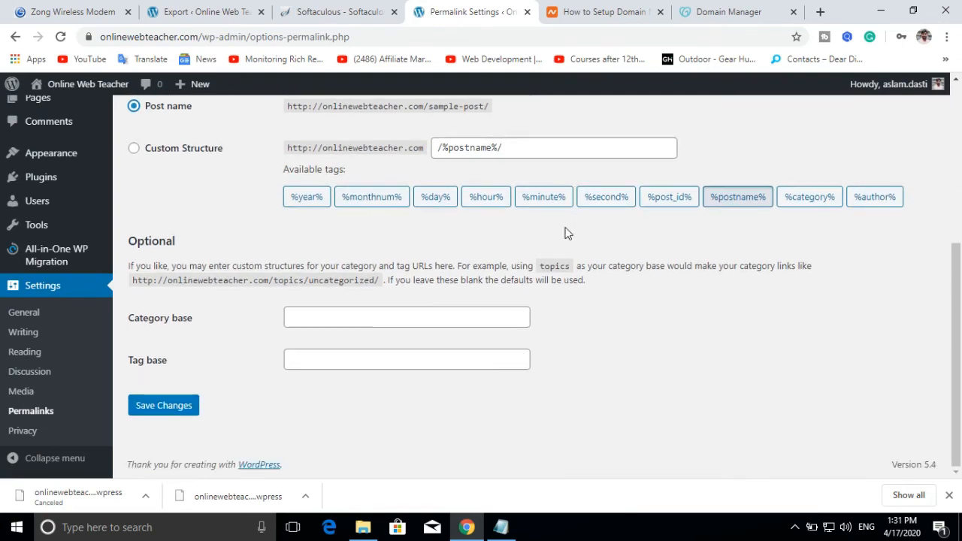
{"action": "left_click", "coordinate": [190, 406]}
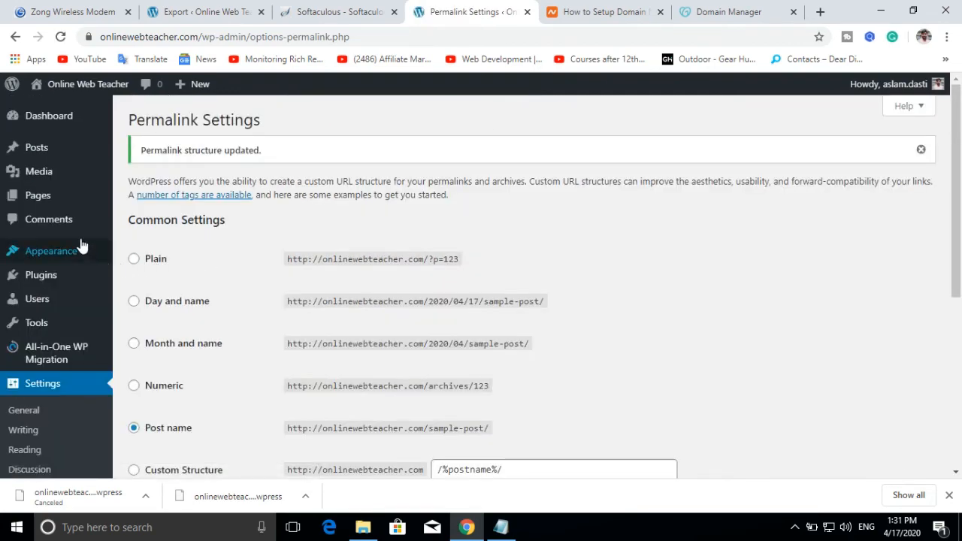
{"action": "mouse_move", "coordinate": [55, 147]}
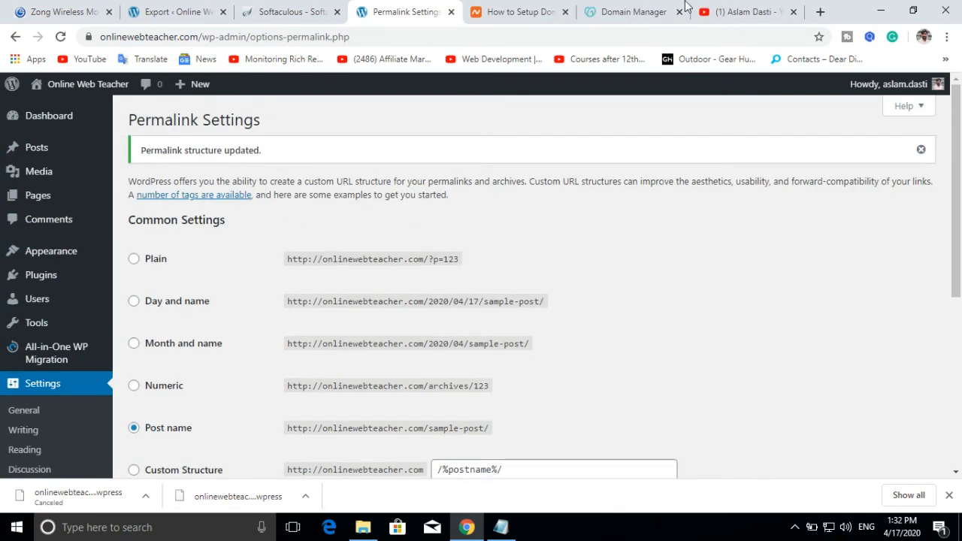
Step: Subscribe to the YouTube channel with the notification bell set to All, then browse its uploads
{"action": "left_click", "coordinate": [732, 5]}
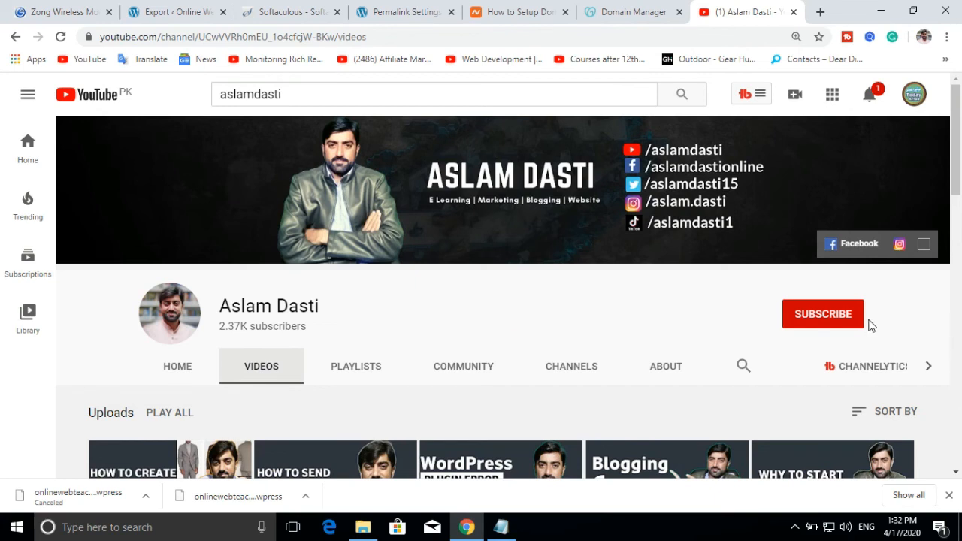
{"action": "left_click", "coordinate": [828, 322]}
{"action": "left_click", "coordinate": [859, 321]}
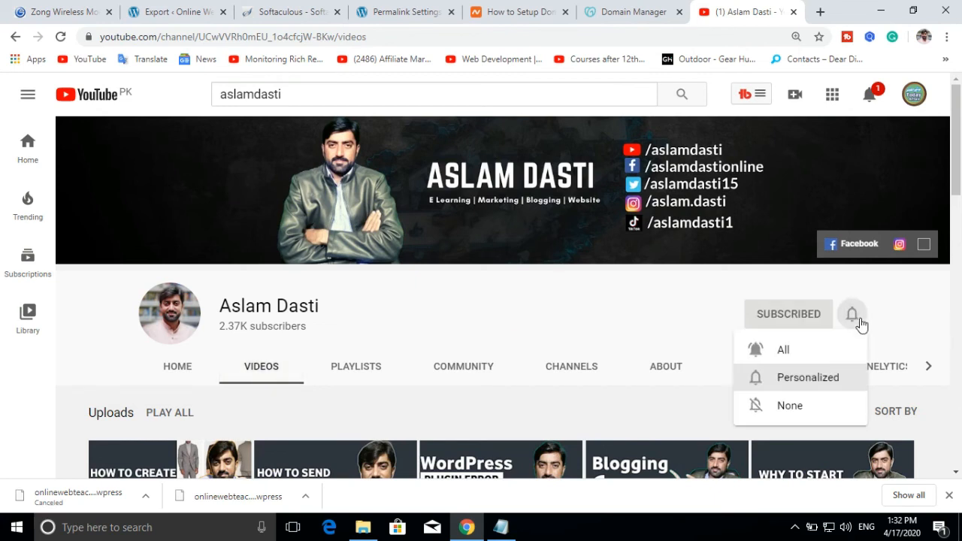
{"action": "left_click", "coordinate": [794, 347]}
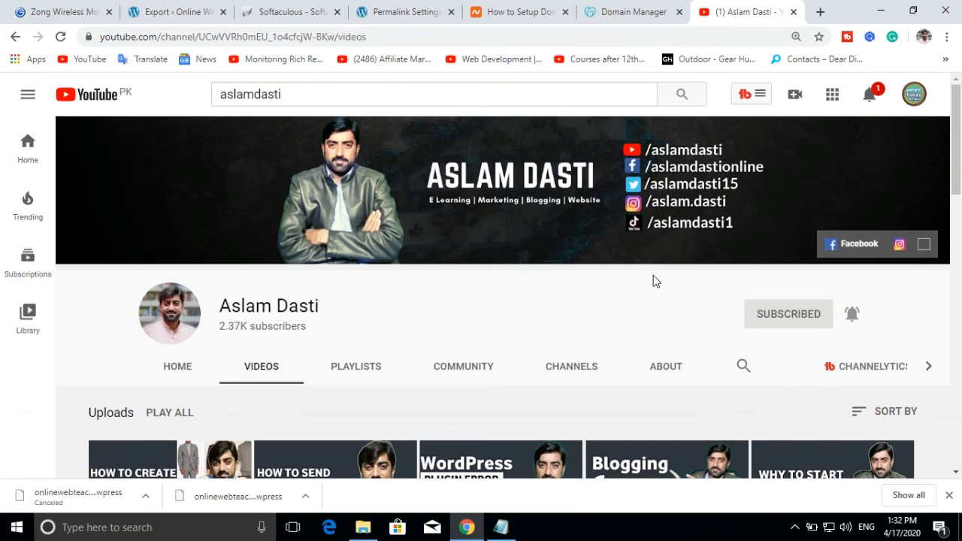
{"action": "scroll", "coordinate": [624, 270], "scroll_direction": "down", "scroll_amount": 2}
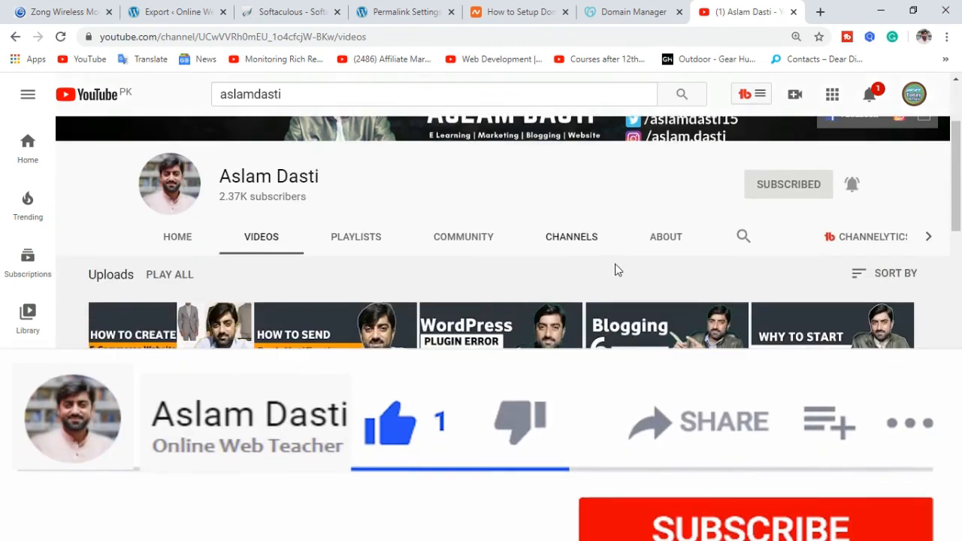
{"action": "scroll", "coordinate": [615, 269], "scroll_direction": "down", "scroll_amount": 2}
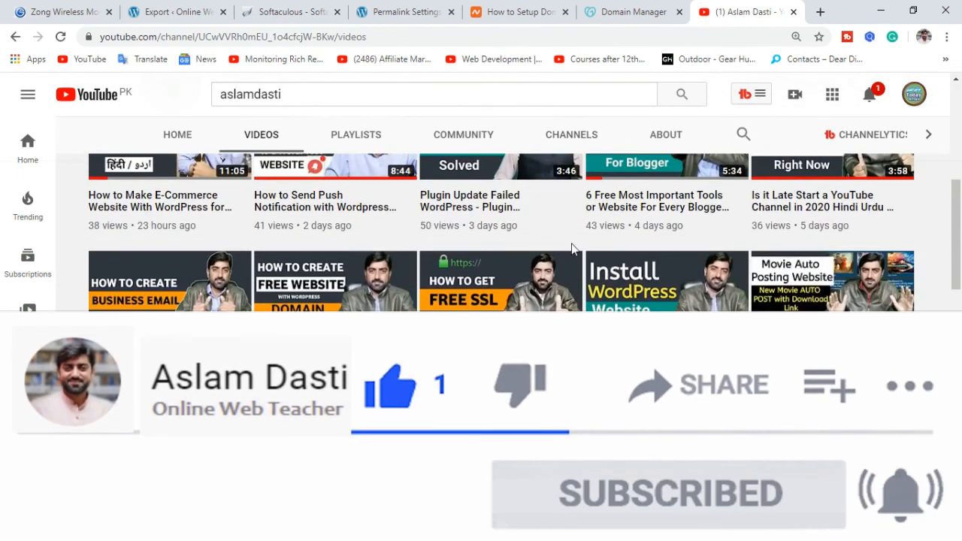
{"action": "scroll", "coordinate": [571, 248], "scroll_direction": "up", "scroll_amount": 2}
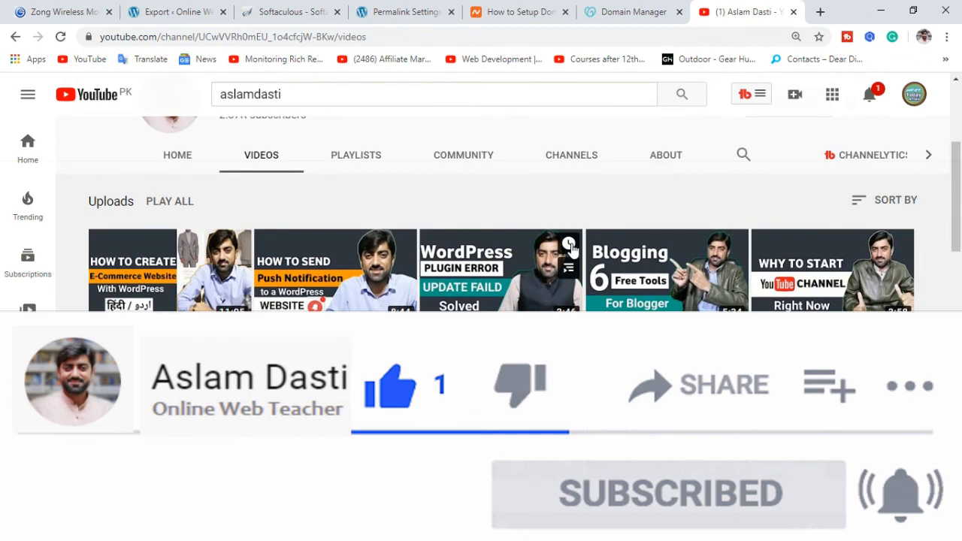